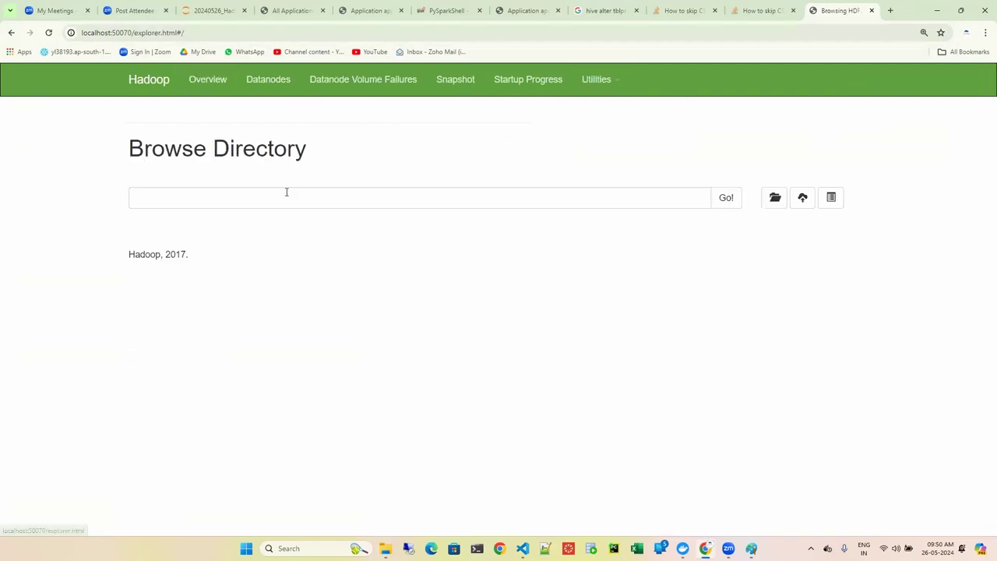
- Browse the HDFS directory tree to /user/bigdatapedia/input/csv/patient
click(775, 197)
click(614, 212)
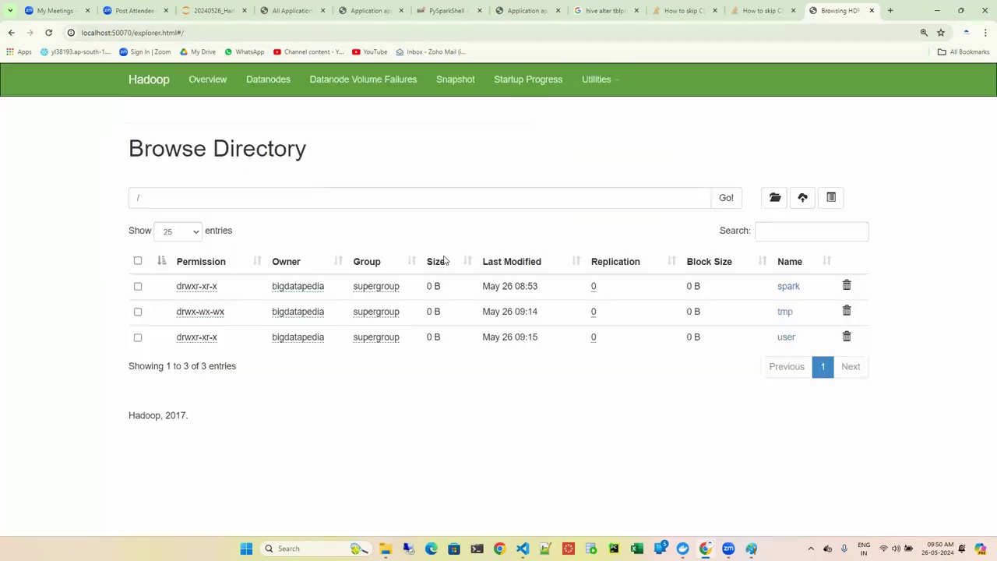
click(784, 337)
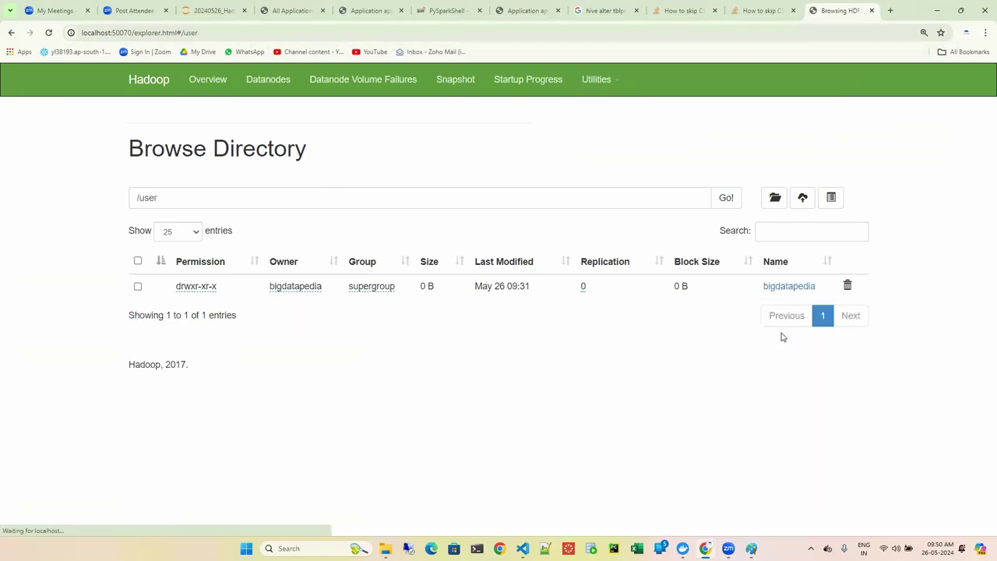
click(771, 294)
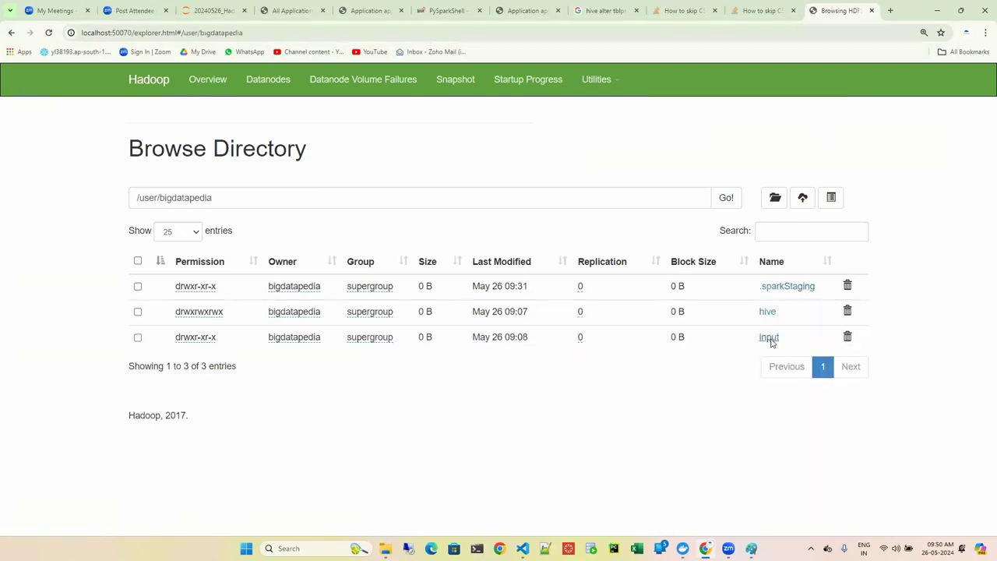
click(770, 337)
click(784, 288)
click(787, 290)
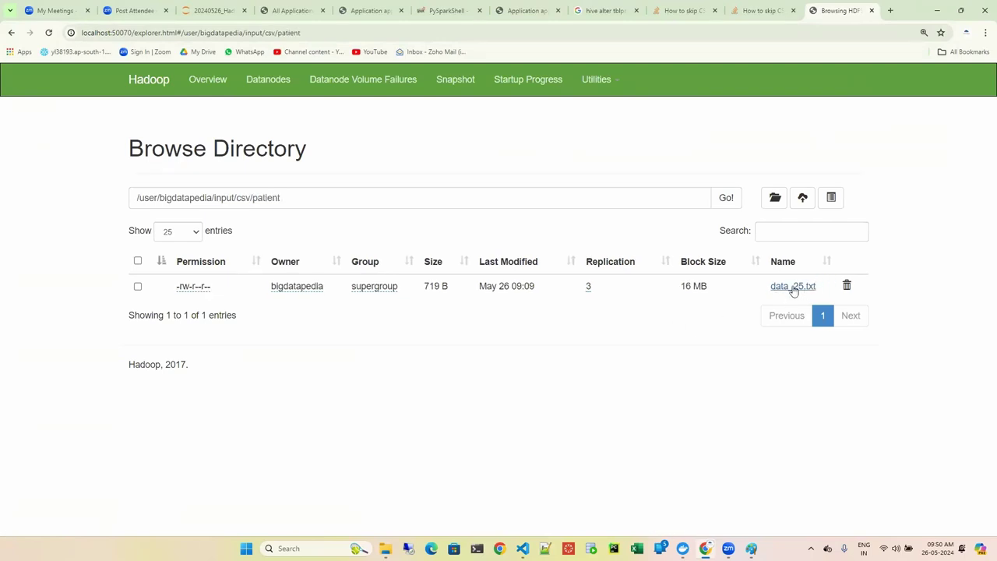
- Examine the permission, owner, group, modification date, replication and block size of data_25.txt
drag(272, 292, 405, 293)
drag(178, 291, 504, 287)
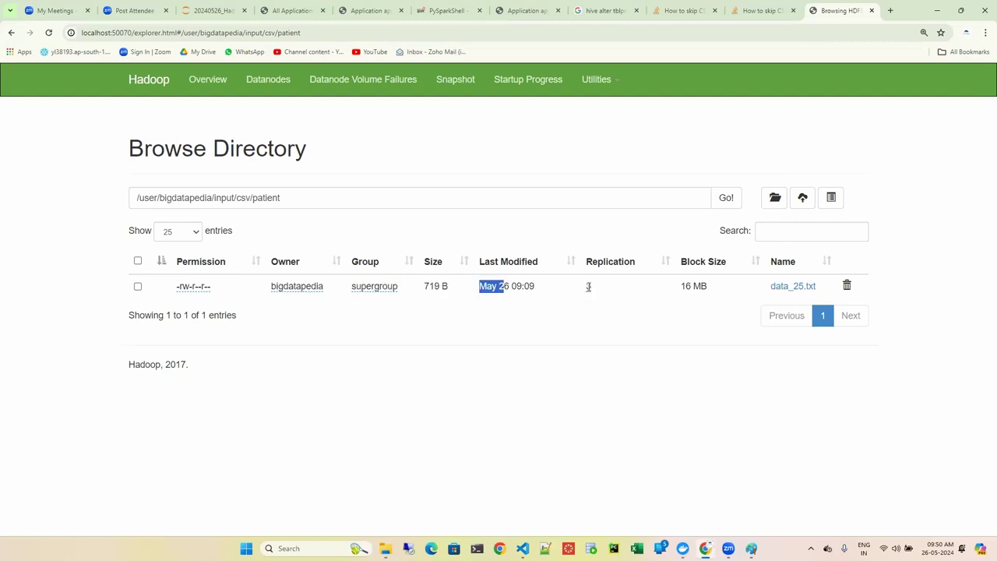
drag(581, 289, 611, 290)
drag(677, 290, 727, 290)
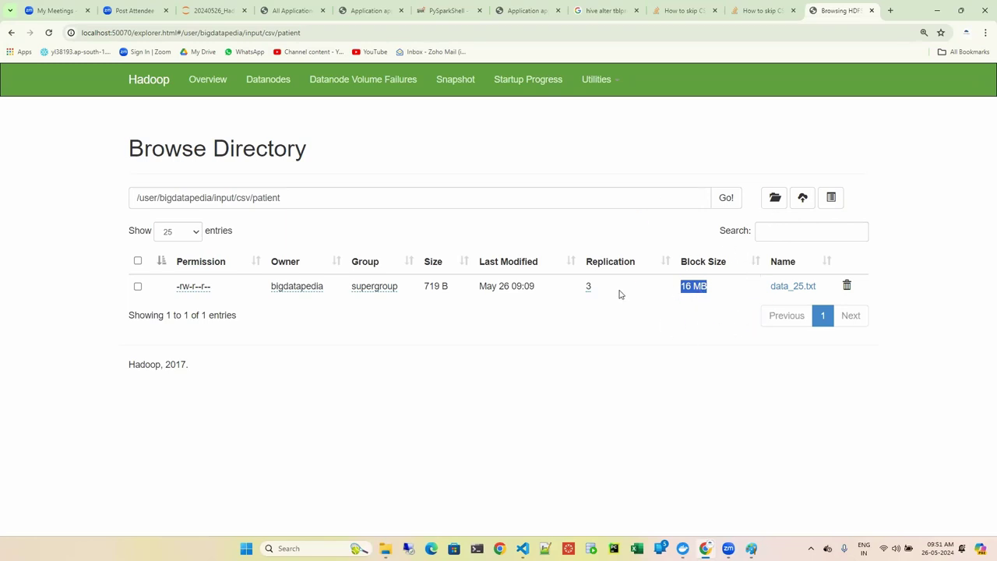
click(689, 310)
- Show the block information of data_25.txt and examine its datanode availability and block size
click(794, 288)
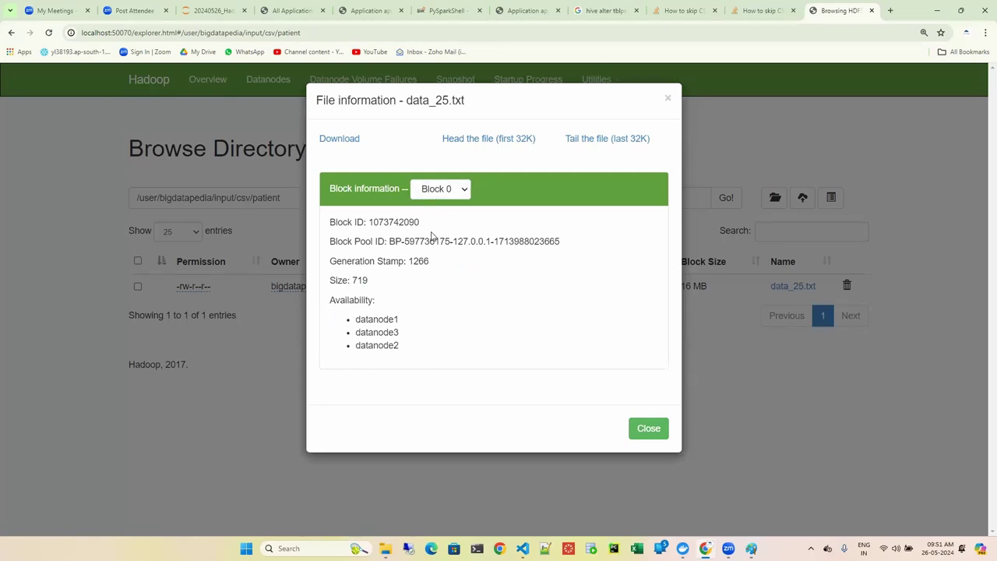
double_click(377, 319)
click(359, 333)
drag(360, 345, 435, 346)
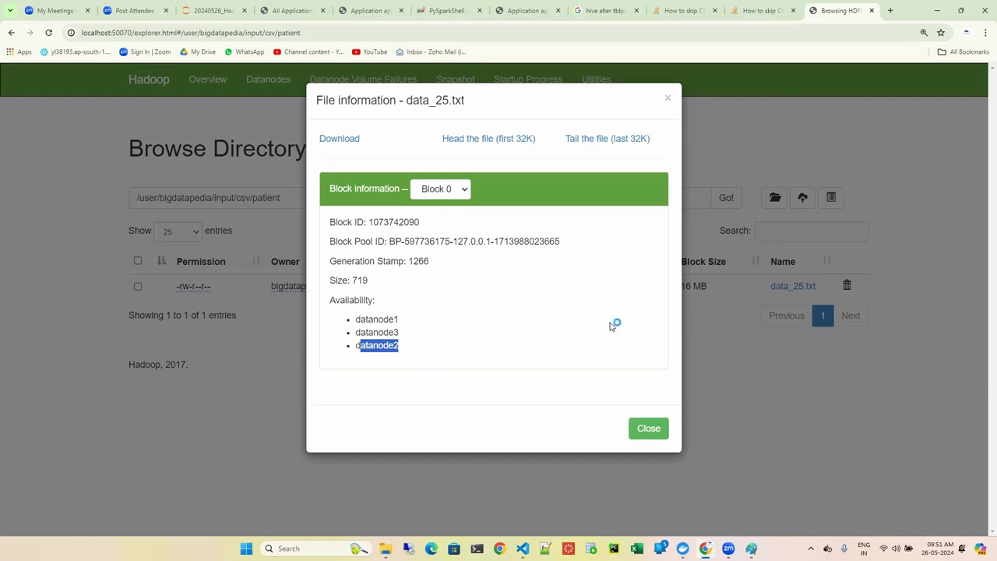
double_click(360, 279)
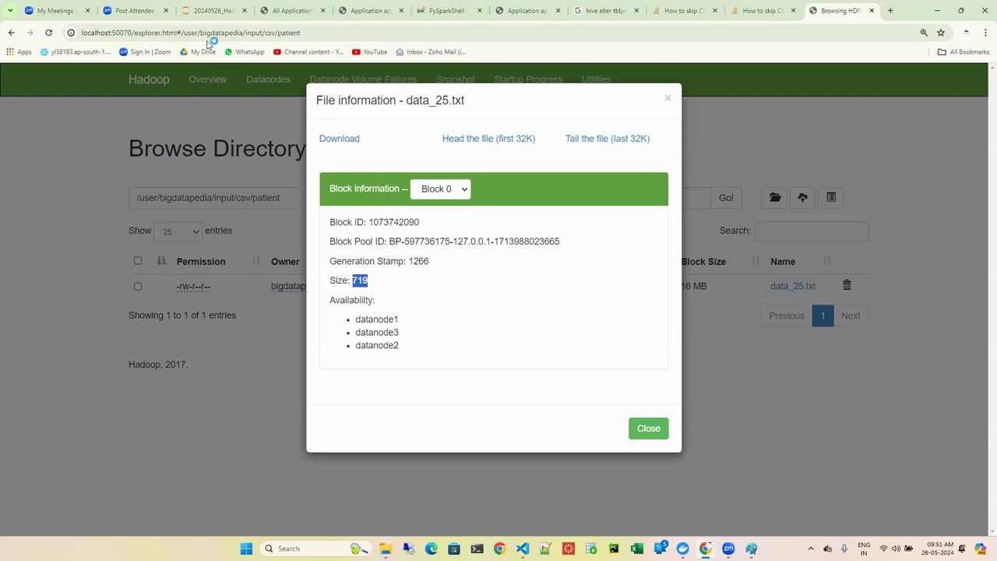
- Switch to JupyterLab and open the root-level data folder in its file browser
click(212, 11)
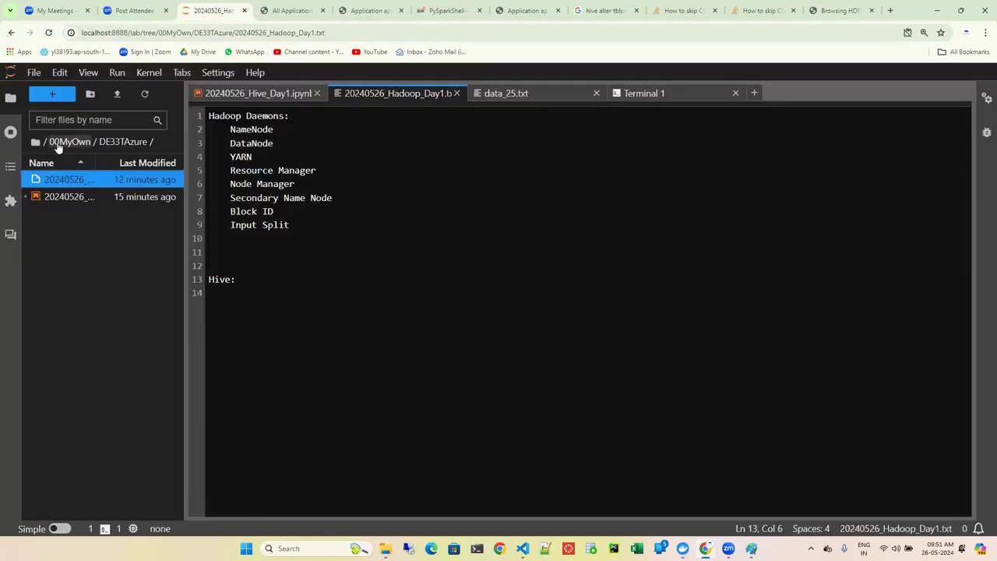
click(36, 142)
double_click(69, 231)
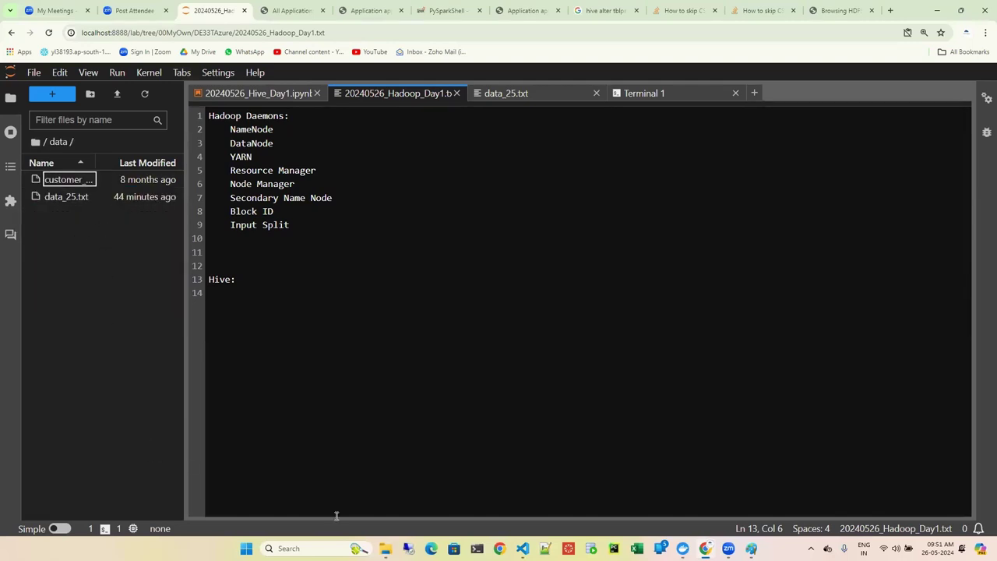
- Switch to File Explorer and select the part-00000 CSV file in 02USECASE\airlines\csv
key(alt+Tab)
click(477, 103)
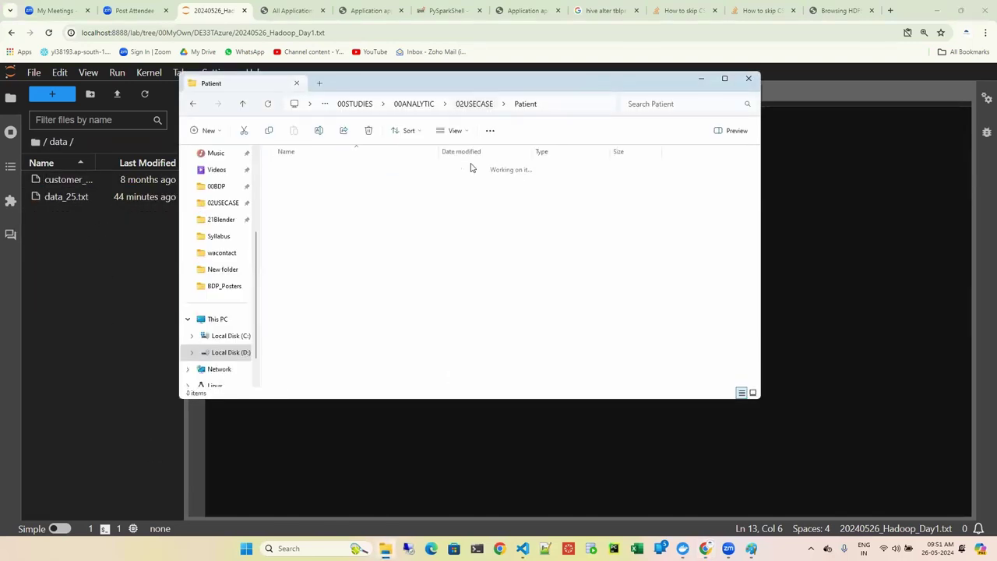
scroll(345, 325, down, 2)
scroll(347, 330, up, 2)
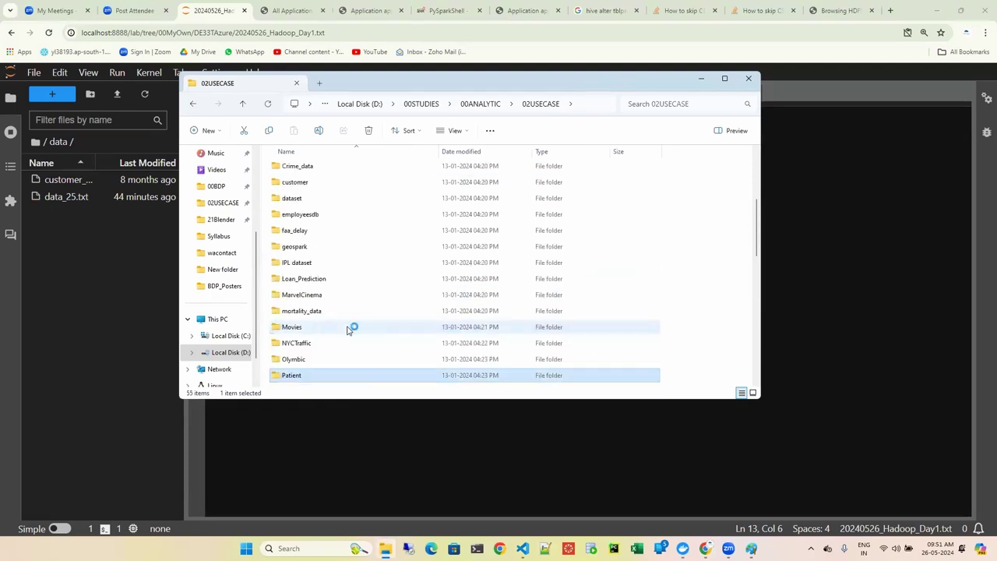
scroll(349, 329, up, 4)
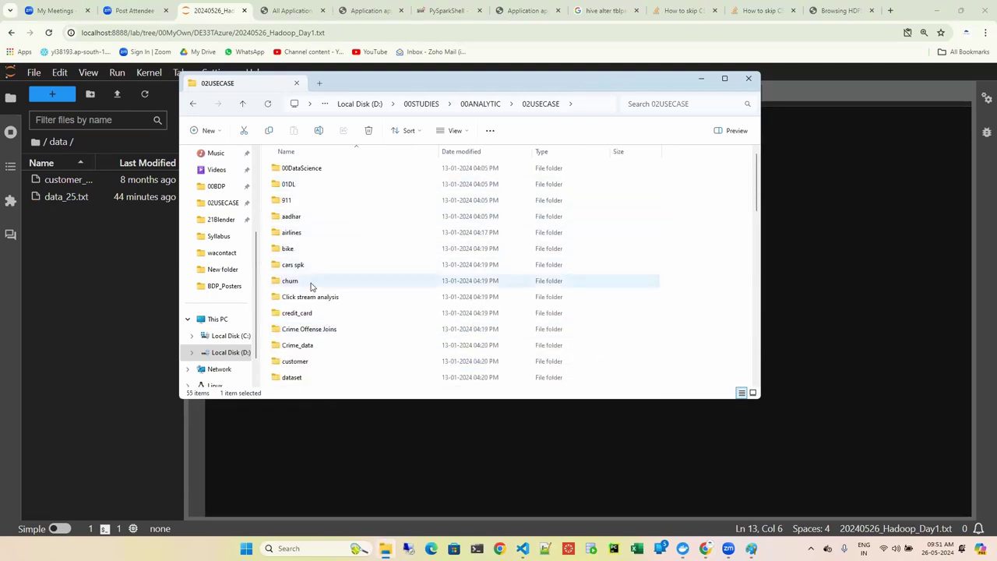
double_click(302, 232)
scroll(355, 300, down, 2)
scroll(355, 312, up, 2)
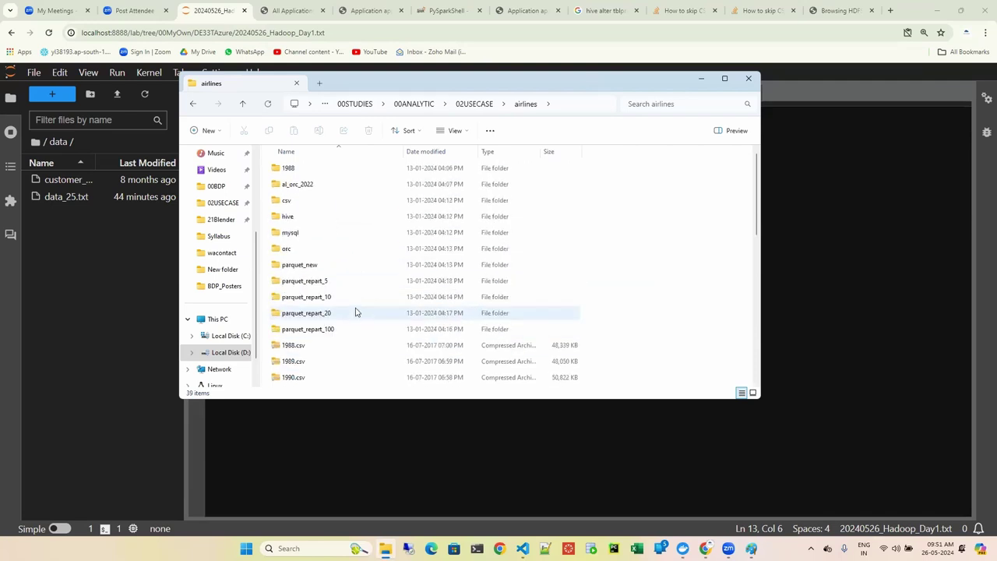
double_click(303, 200)
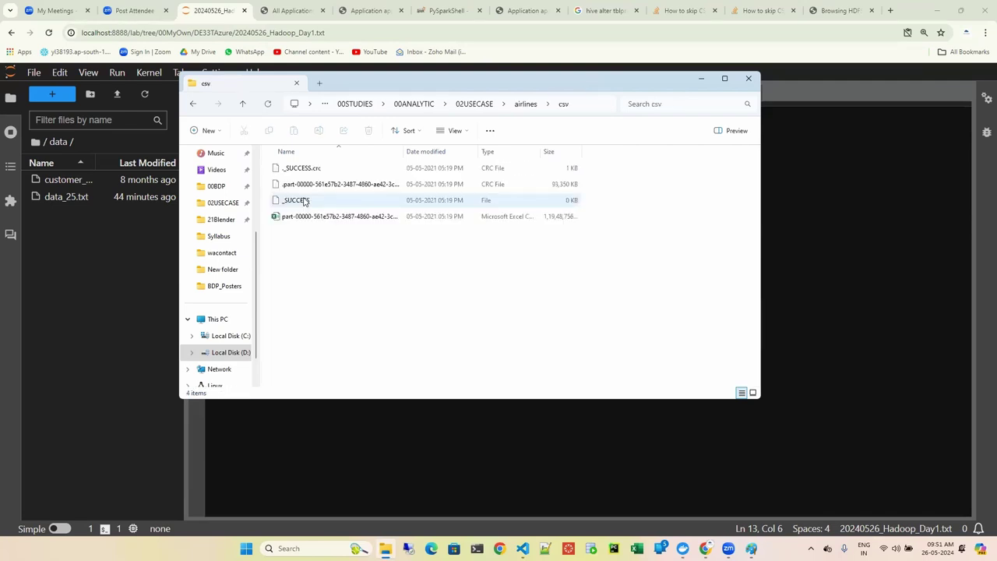
click(320, 220)
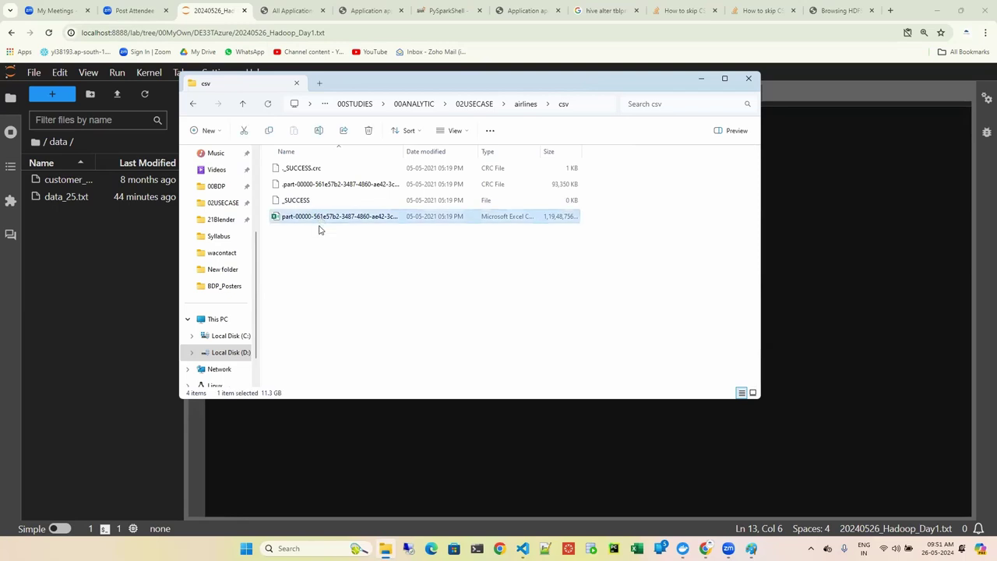
- Upload the part-00000 CSV into JupyterLab's data folder despite its large size, and widen the file browser
drag(307, 219, 106, 262)
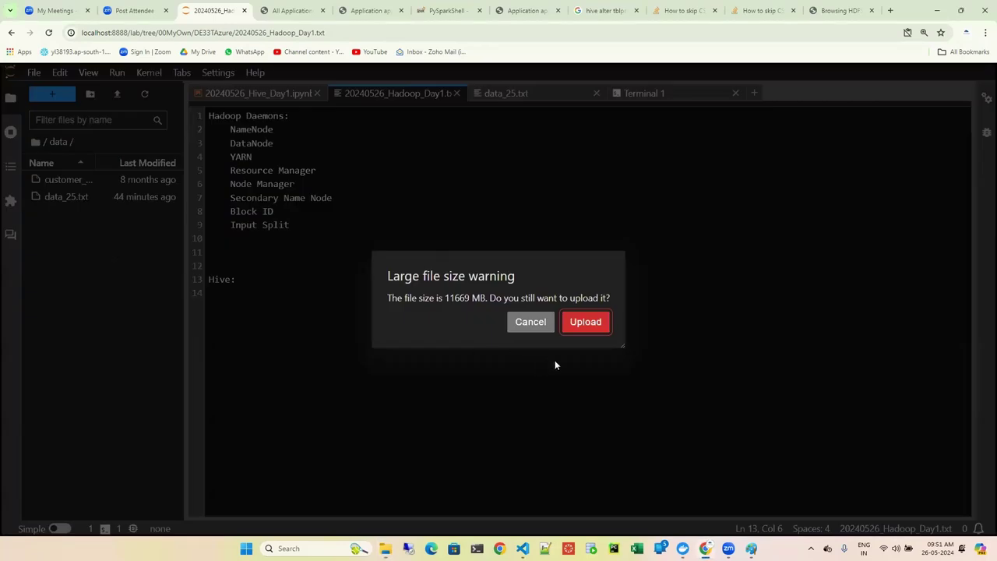
click(586, 322)
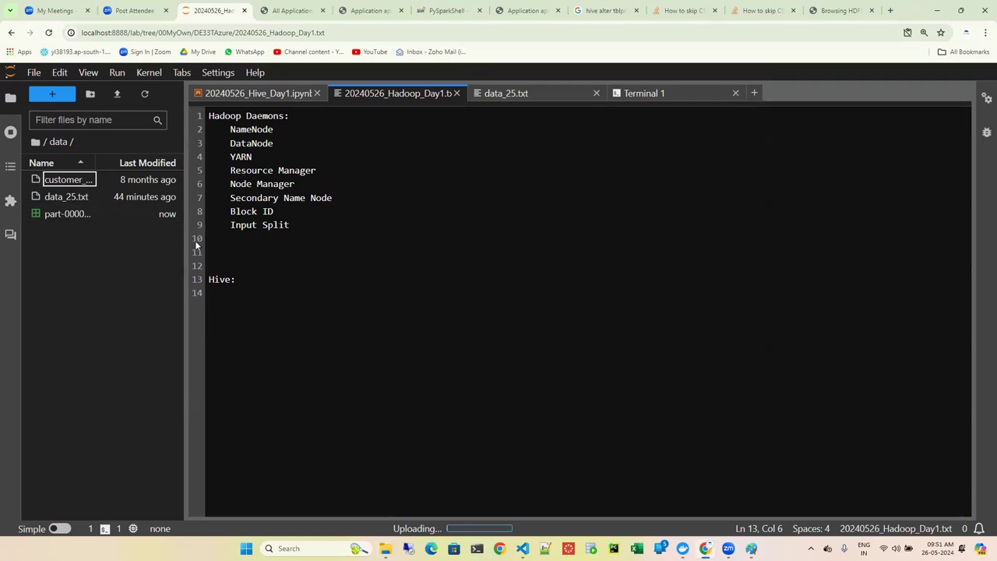
drag(184, 238, 247, 226)
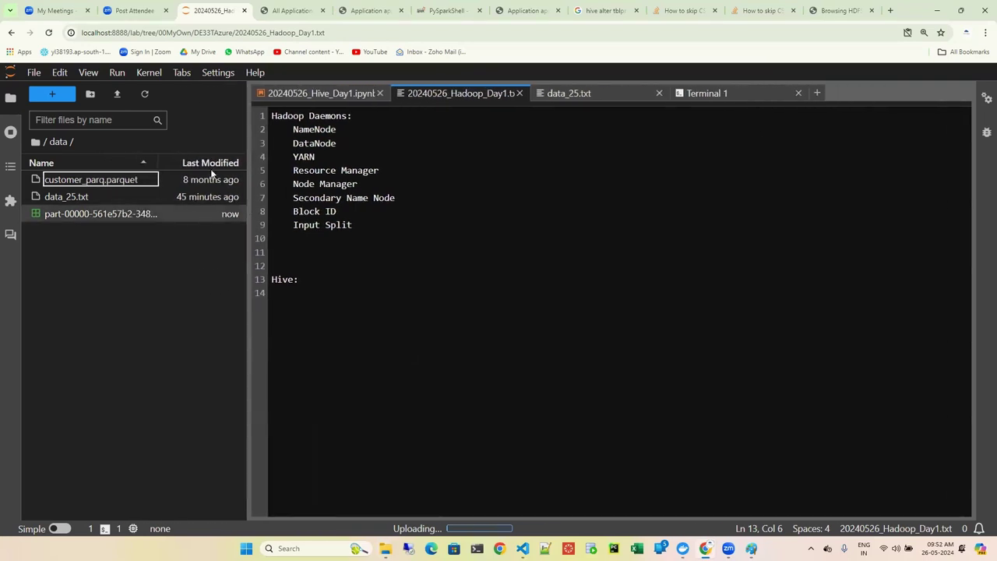
- Exit the PySpark shell in Terminal 1 with exit();
click(723, 93)
text(exit();)
key(Return)
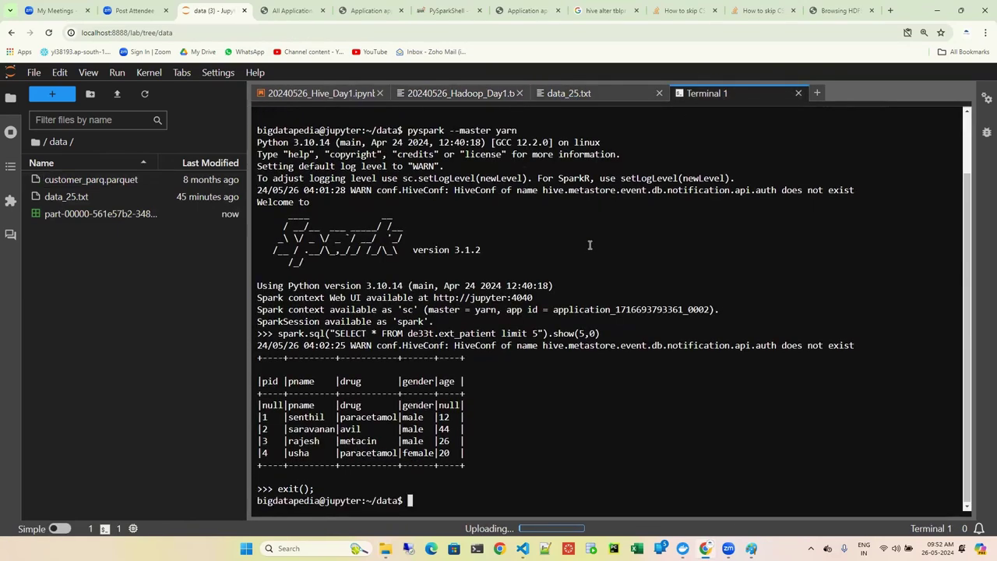
- Clear the terminal and list the data folder's files with ls and ls -ltrh
key(ctrl+l)
text(ls)
key(Return)
text(ls -ltrh)
key(Return)
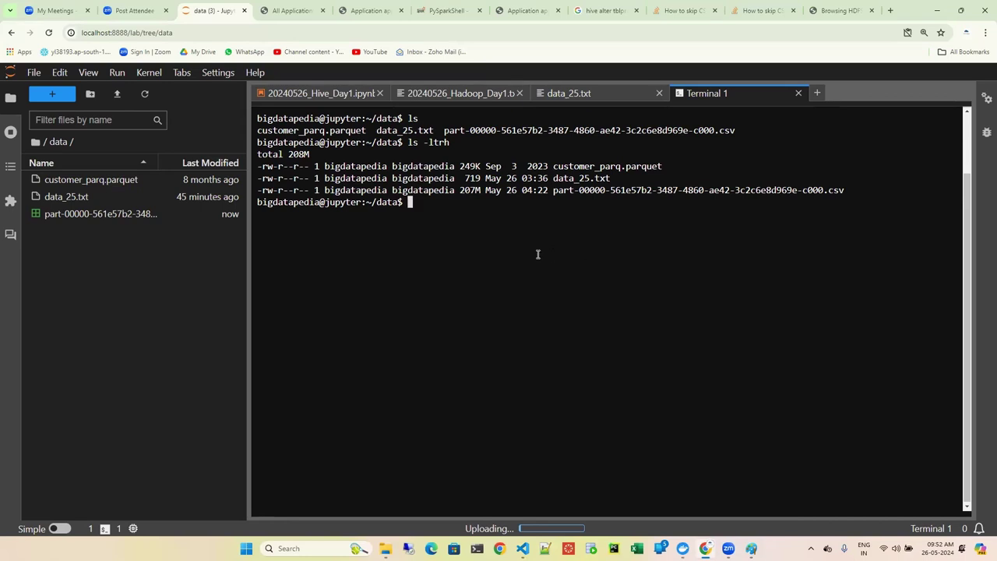
- Refresh the file browser and run ls -ltrh two more times to check the CSV upload's progress
click(146, 95)
key(Up)
key(Return)
key(Up)
key(Return)
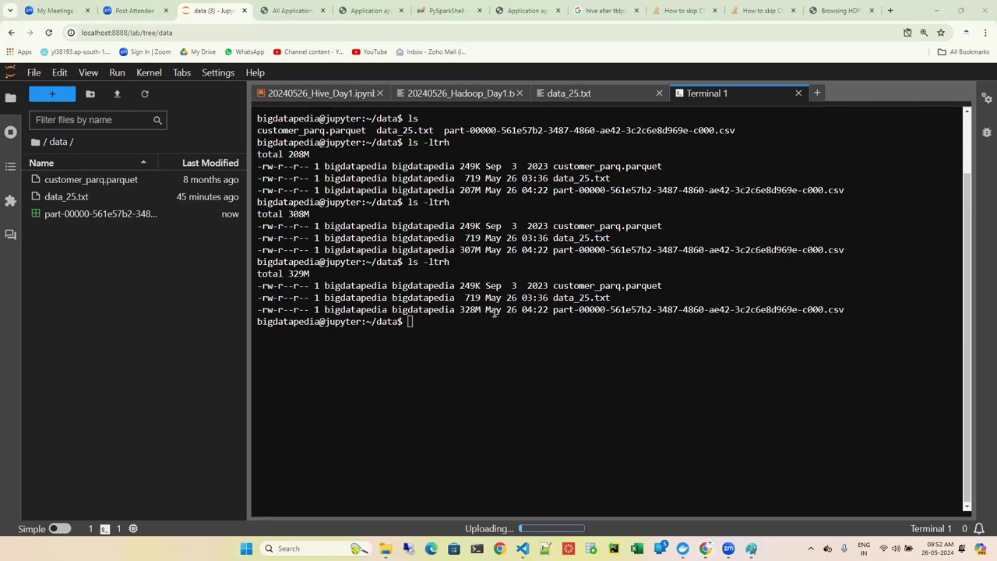
- Switch to File Explorer, open bdp_hdfs_muls_v7\data and check the partially uploaded part-00000 CSV there
click(471, 318)
right_click(197, 215)
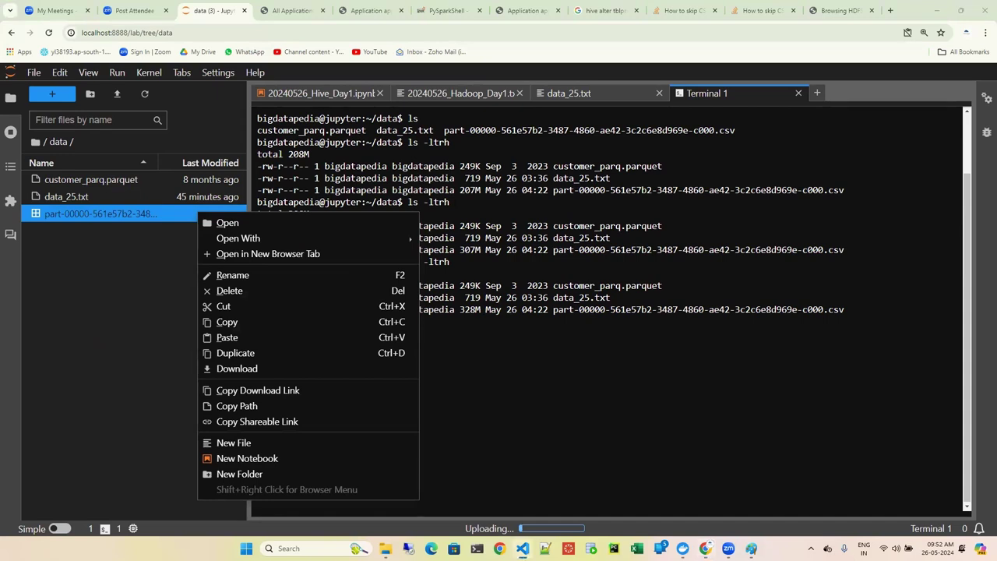
key(alt+Tab)
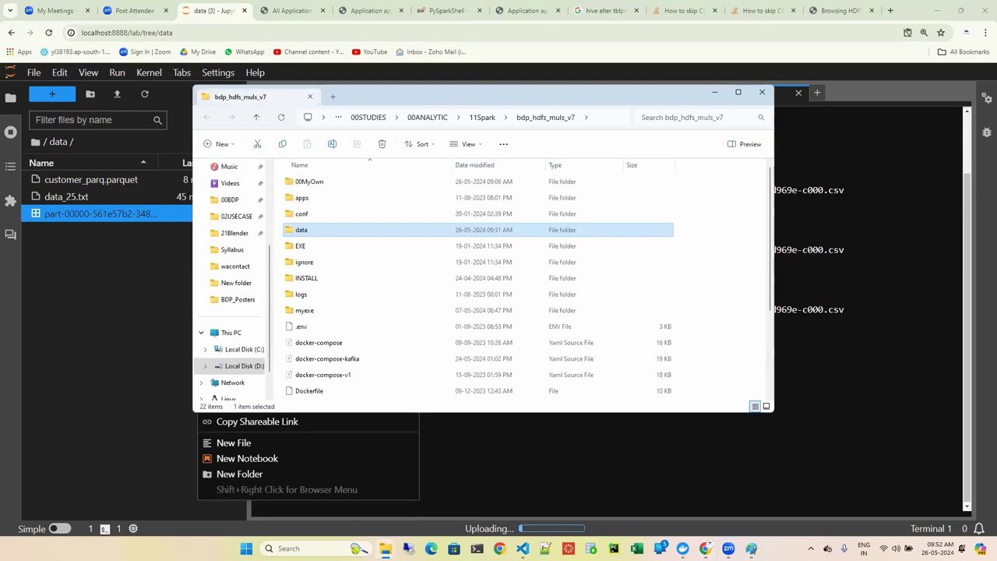
key(Return)
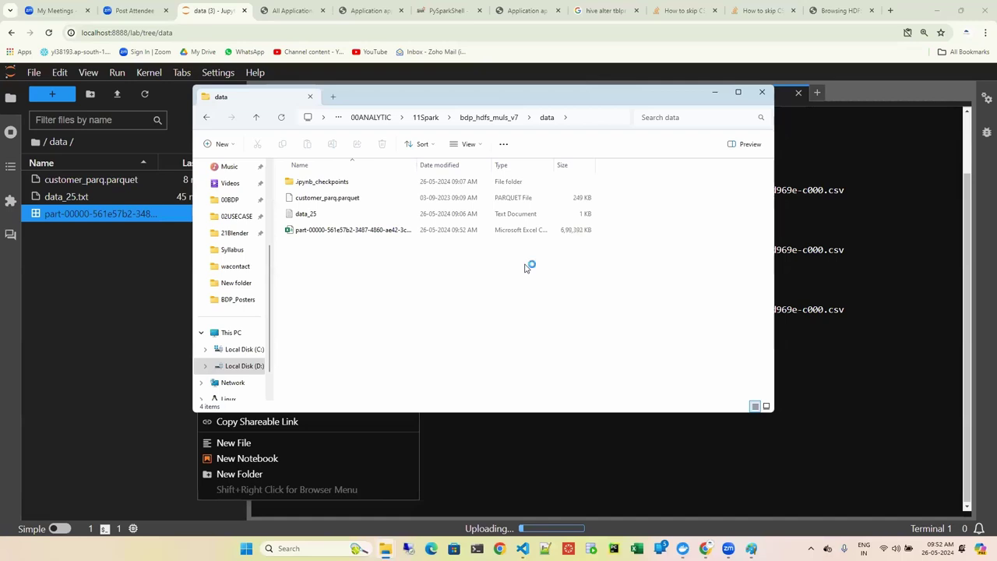
click(357, 237)
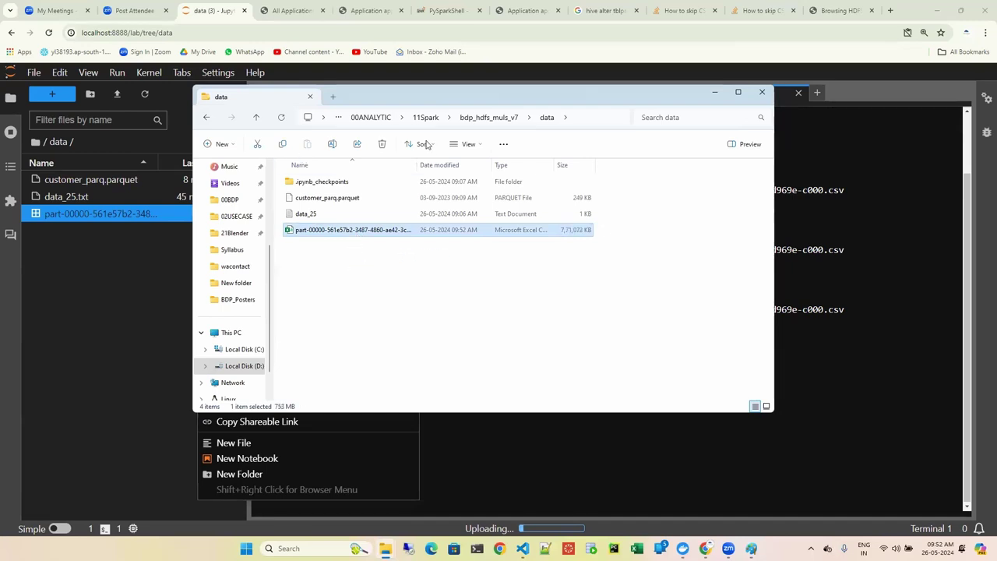
click(505, 144)
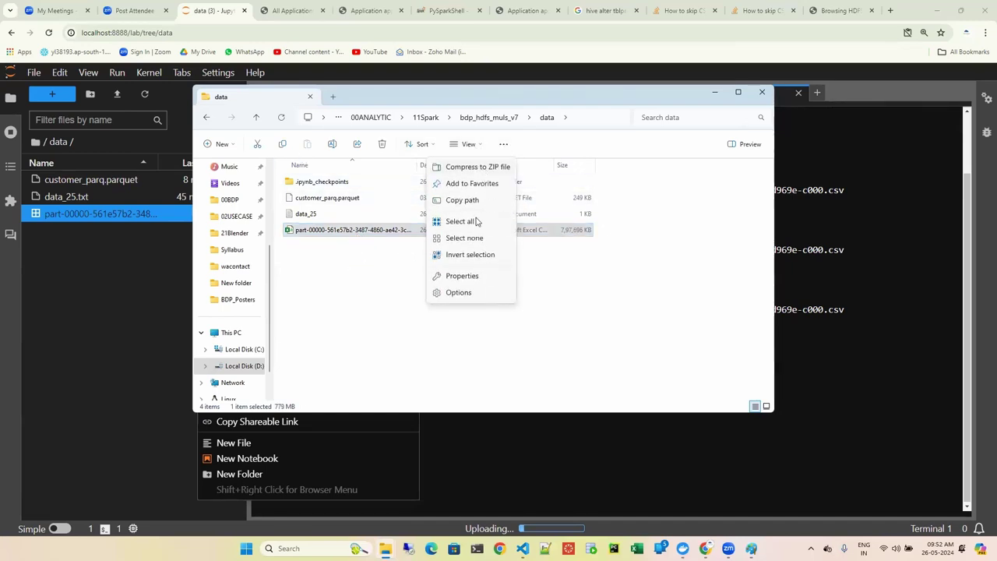
click(320, 314)
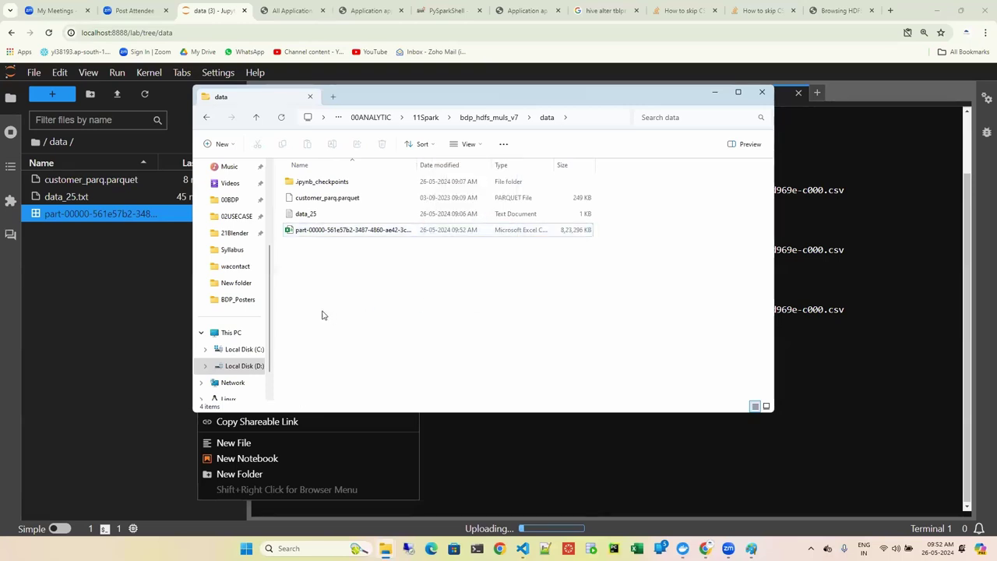
- Create a folder named airlines inside bdp_hdfs_muls_v7\data and open it
key(ctrl+shift+n)
text(airlines)
key(Return)
key(Return)
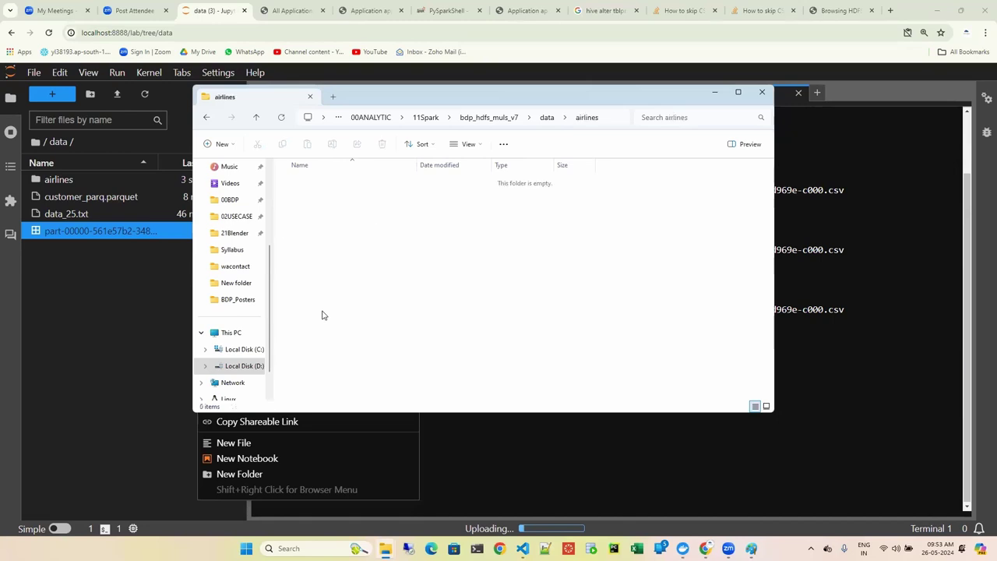
- Copy the part-r-00000 parquet file from 02USECASE\airlines\parquet_new into the new airlines folder
key(alt+Tab)
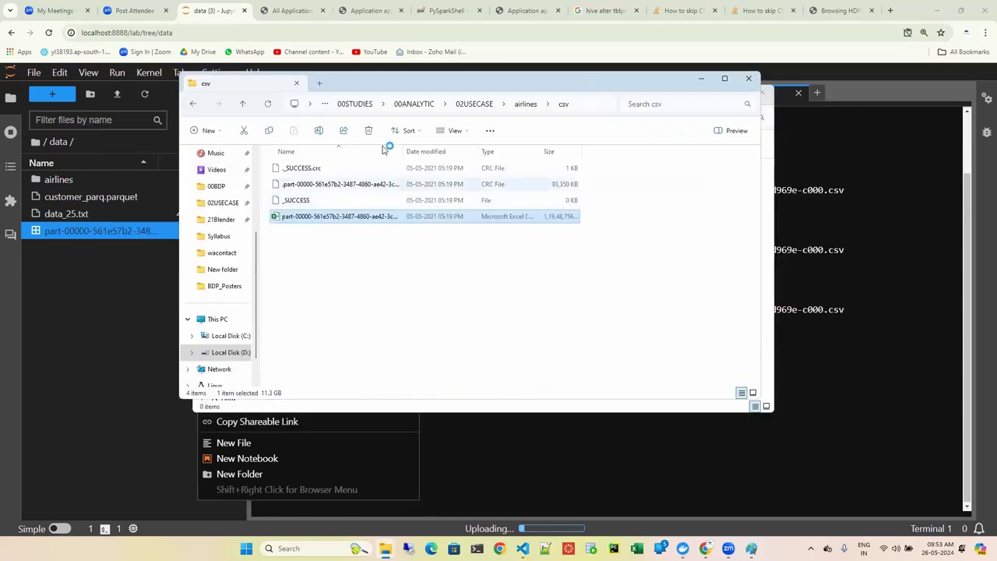
click(527, 104)
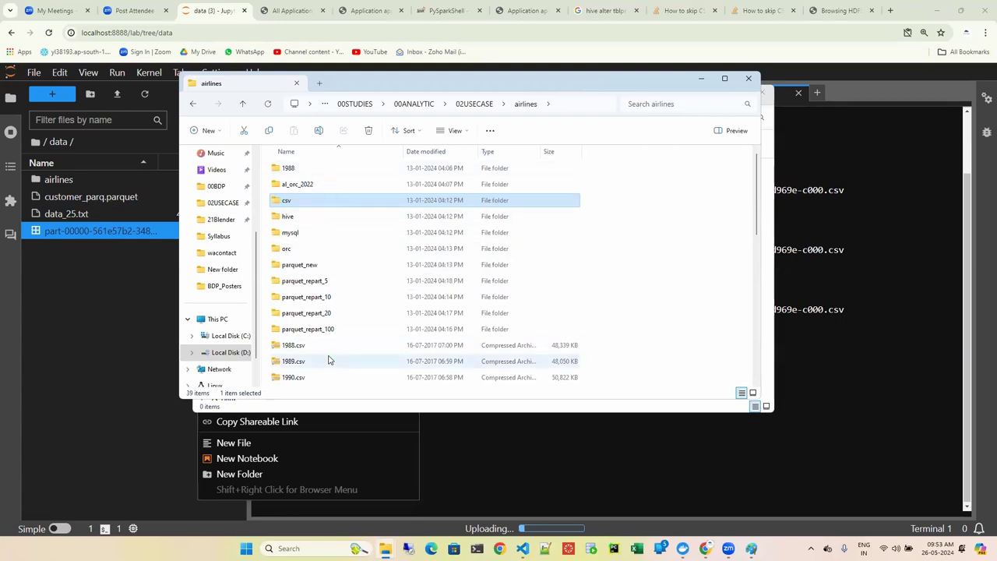
double_click(345, 266)
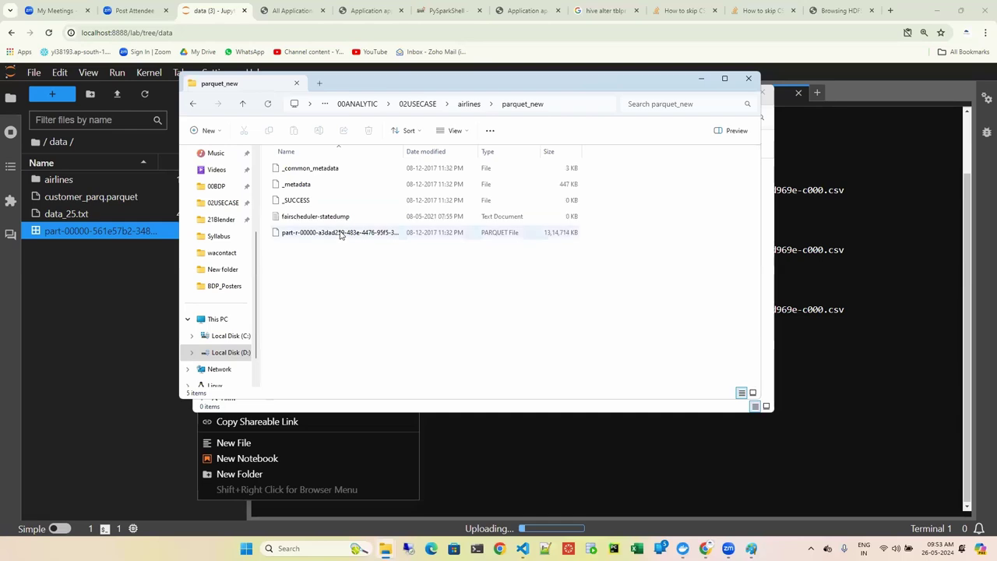
click(341, 234)
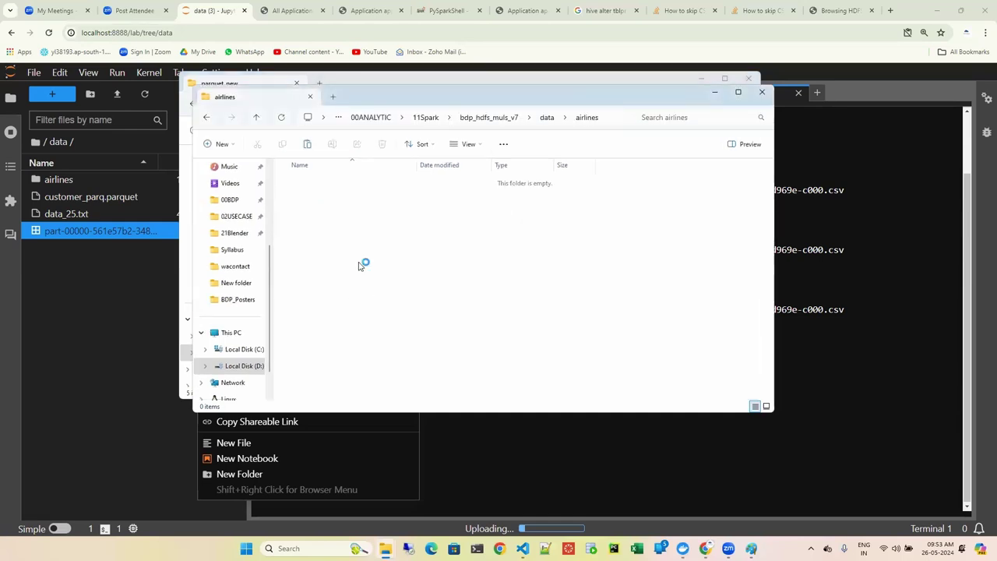
key(ctrl+v)
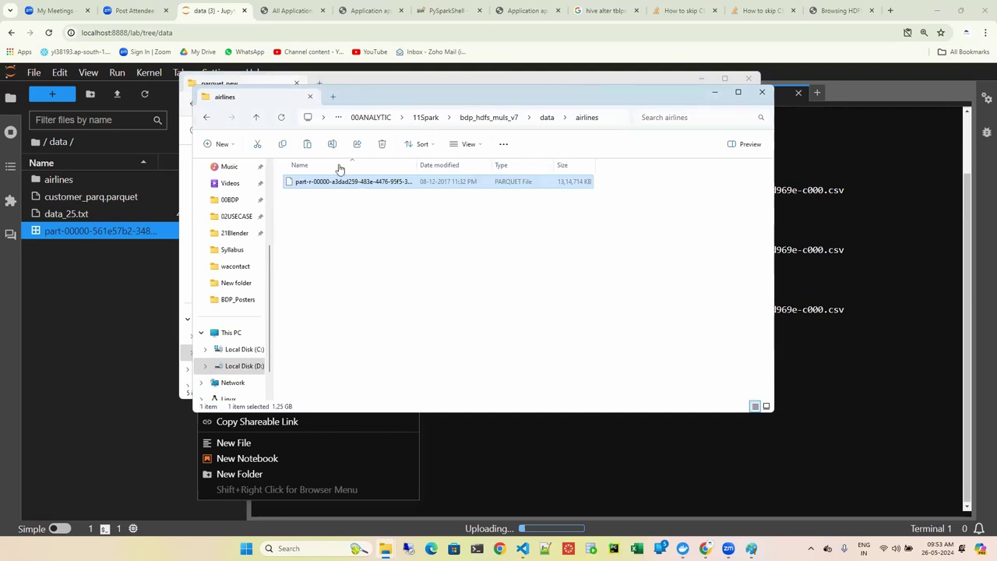
- Switch to JupyterLab and delete the partially uploaded part-00000 CSV file from the data folder
click(75, 223)
right_click(57, 230)
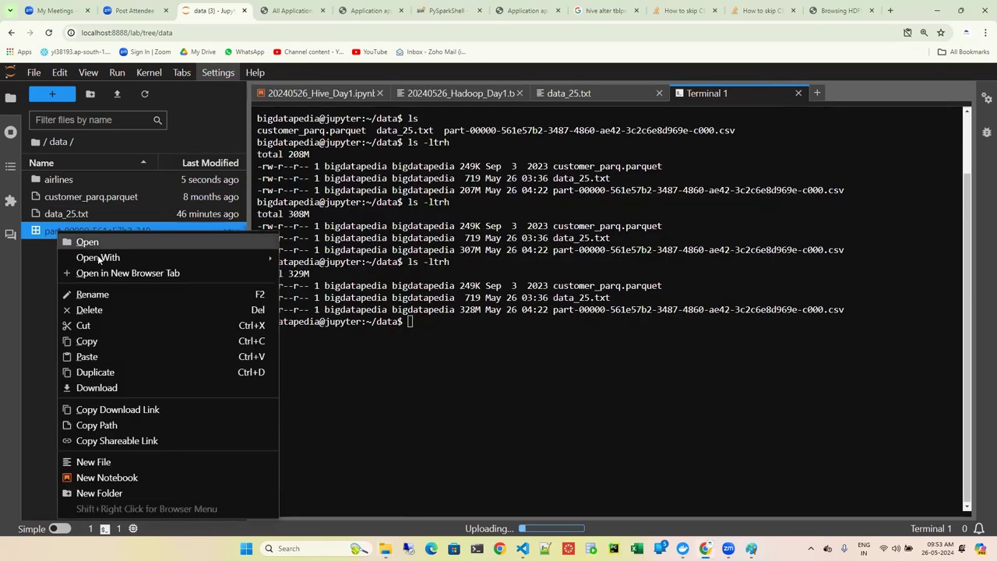
click(108, 310)
click(624, 327)
click(554, 322)
- Open the airlines folder in the file browser, then run cd airlines/ and ls -ltrh in the terminal to check the parquet file's size
double_click(58, 230)
double_click(82, 179)
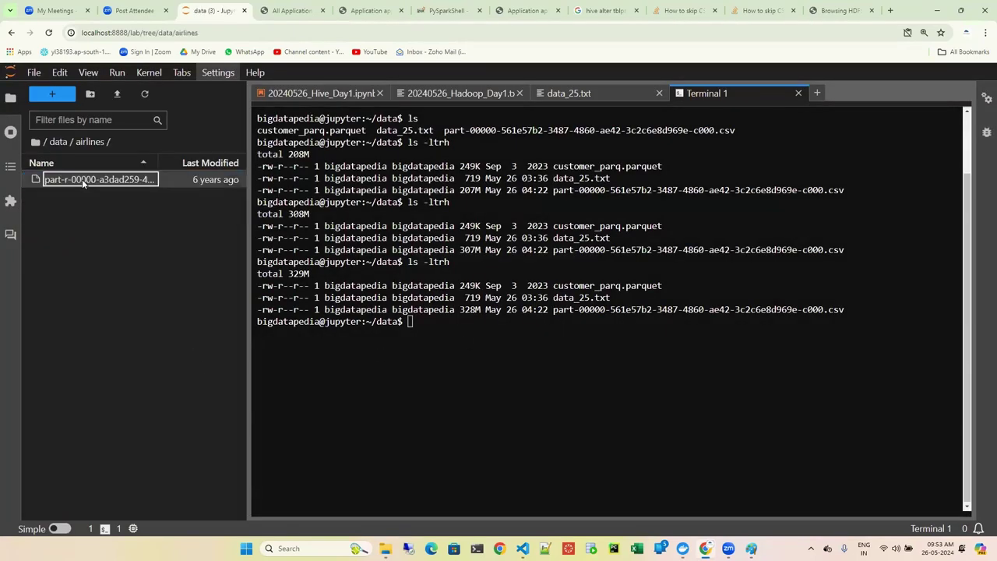
click(442, 385)
text(cd airlines/)
key(Return)
text(ls -ltrh)
key(Return)
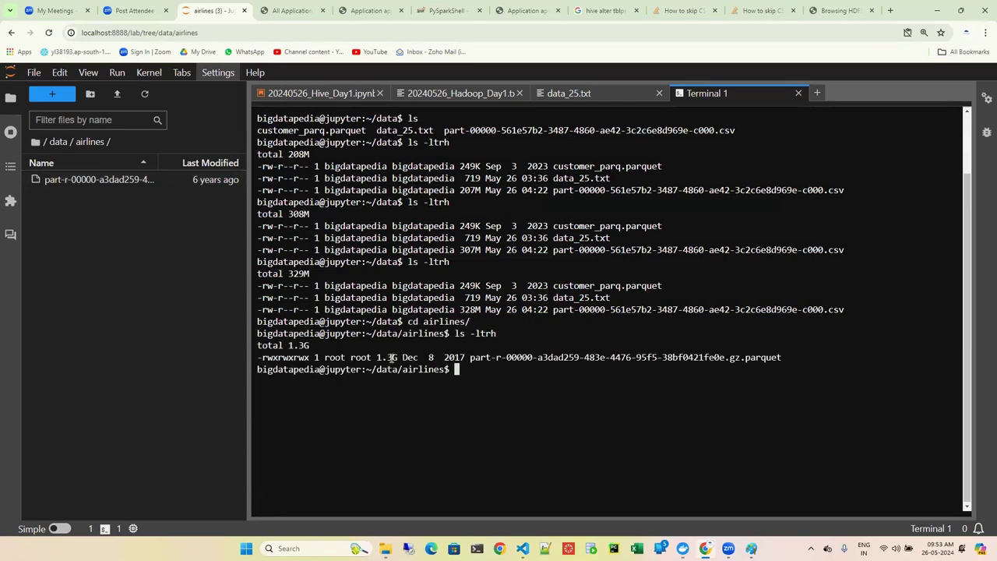
double_click(385, 357)
- Begin an upload command in the terminal with hdfs dfs -put, leaving it ready for the source file name
click(511, 394)
text(hdfs dfs -)
key(BackSpace)
text(pu)
key(BackSpace)
key(BackSpace)
text(put)
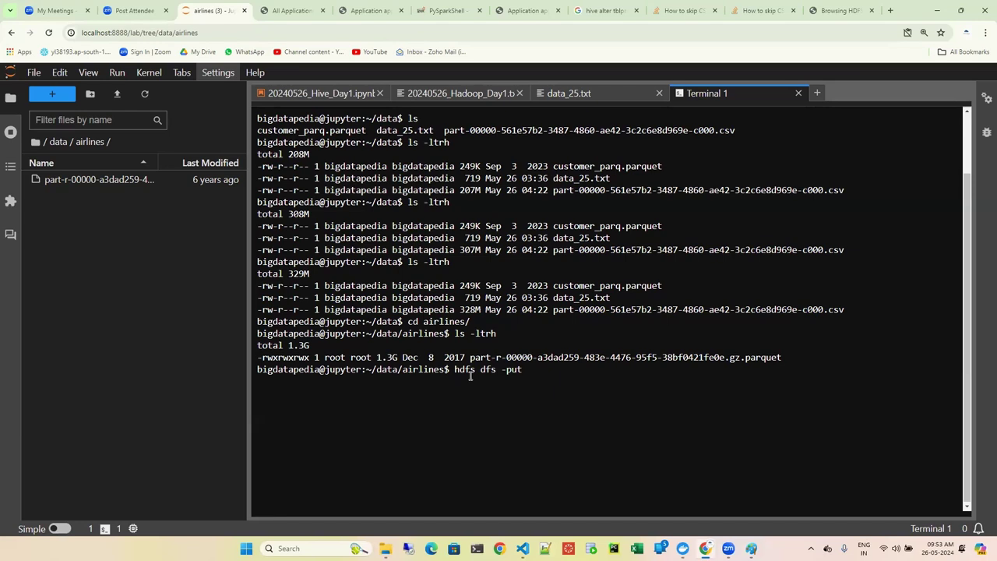
- Rename the part-r-00000 parquet file in the airlines folder to sample_al.parquet and return to the terminal
click(73, 181)
right_click(78, 180)
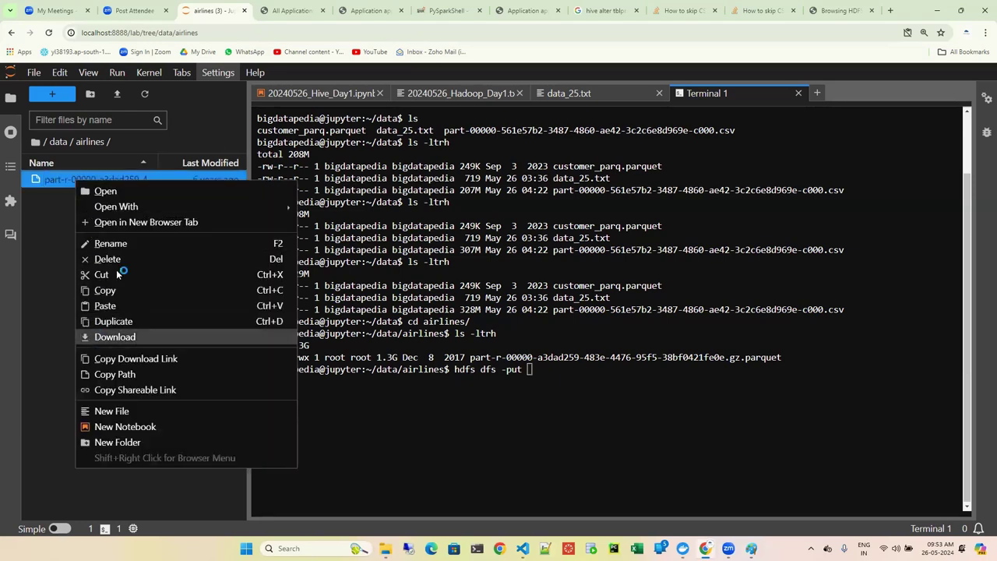
click(126, 243)
text(sample)
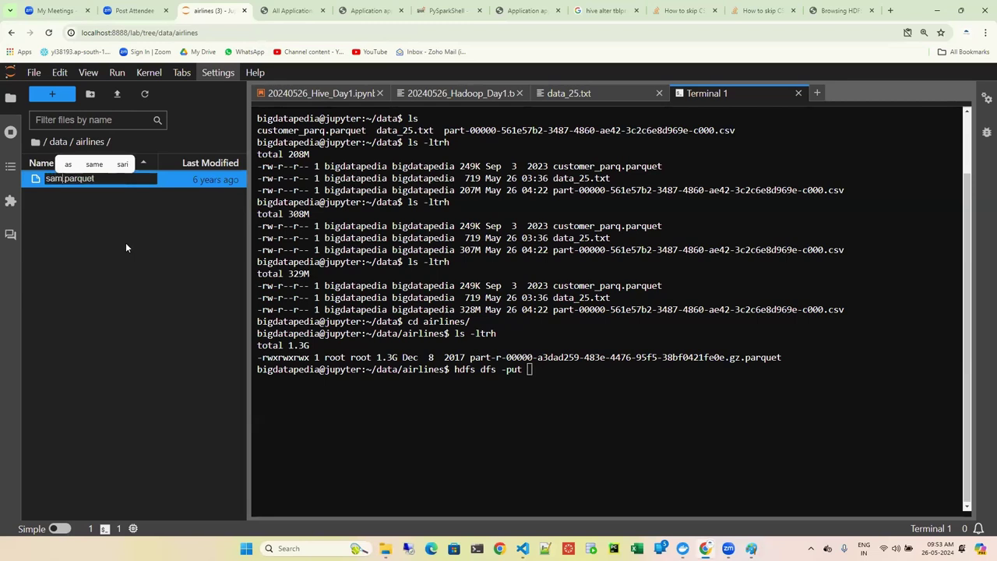
text(_al)
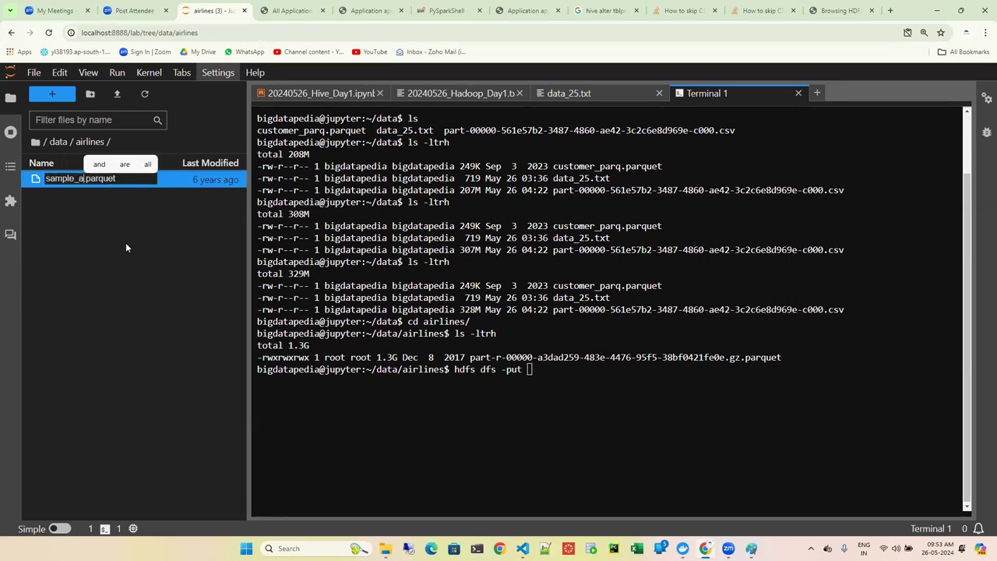
click(521, 403)
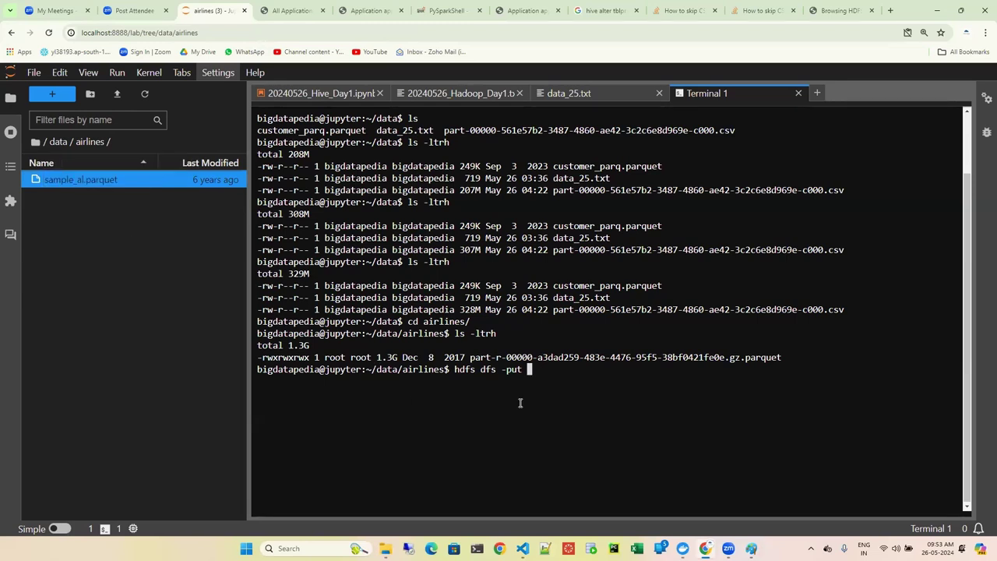
- Complete the put command with sample_al.parquet and /user/bigdatapedia/input/, taking the path from the Hive notebook's put cell, and run it
text(s)
key(Tab)
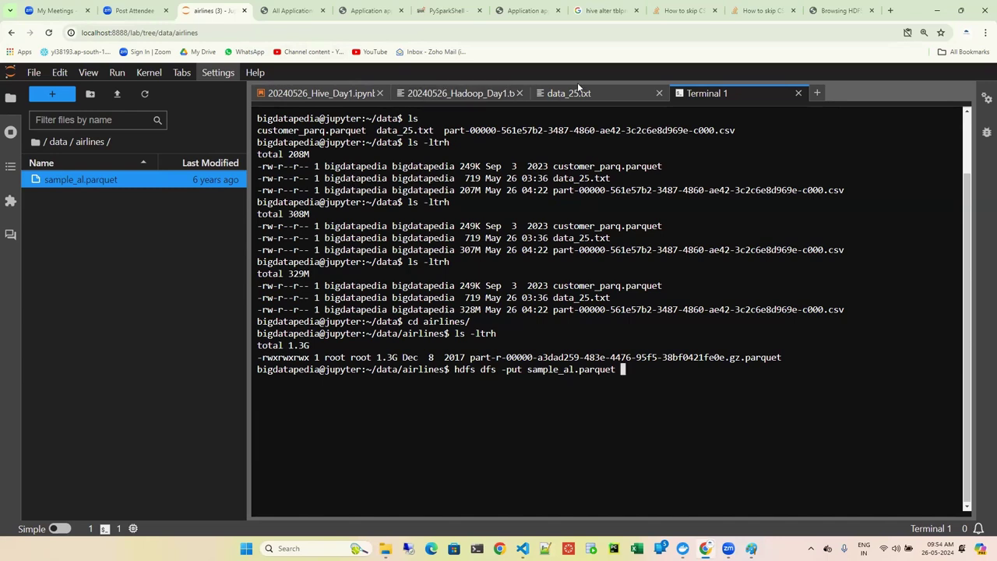
click(323, 95)
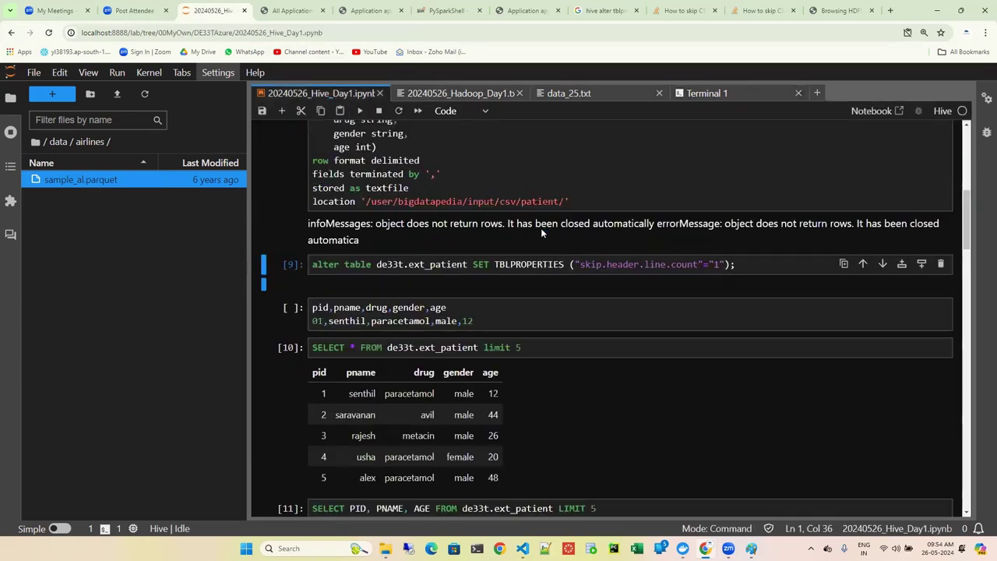
scroll(540, 230, up, 10)
click(472, 297)
key(Down)
key(Return)
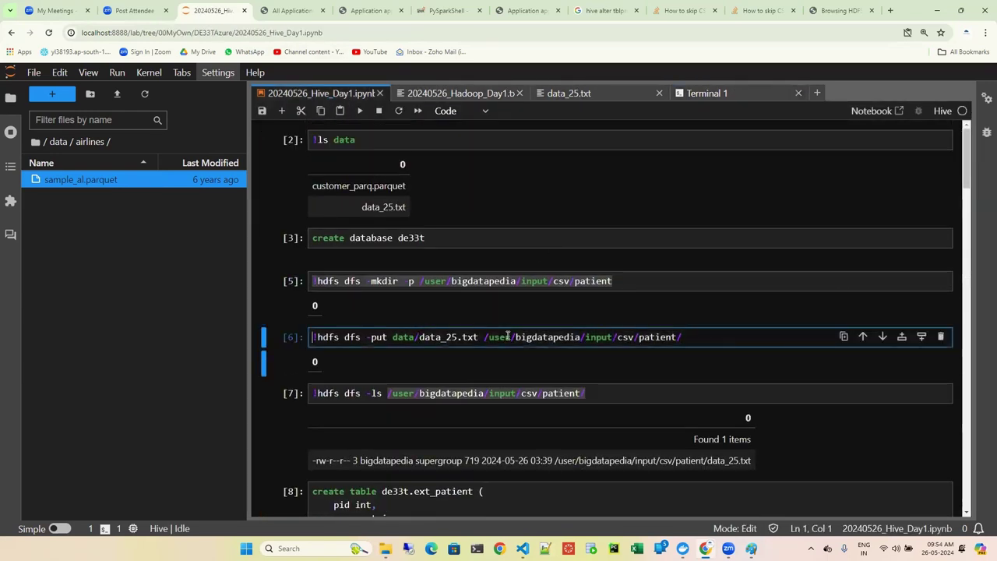
click(616, 337)
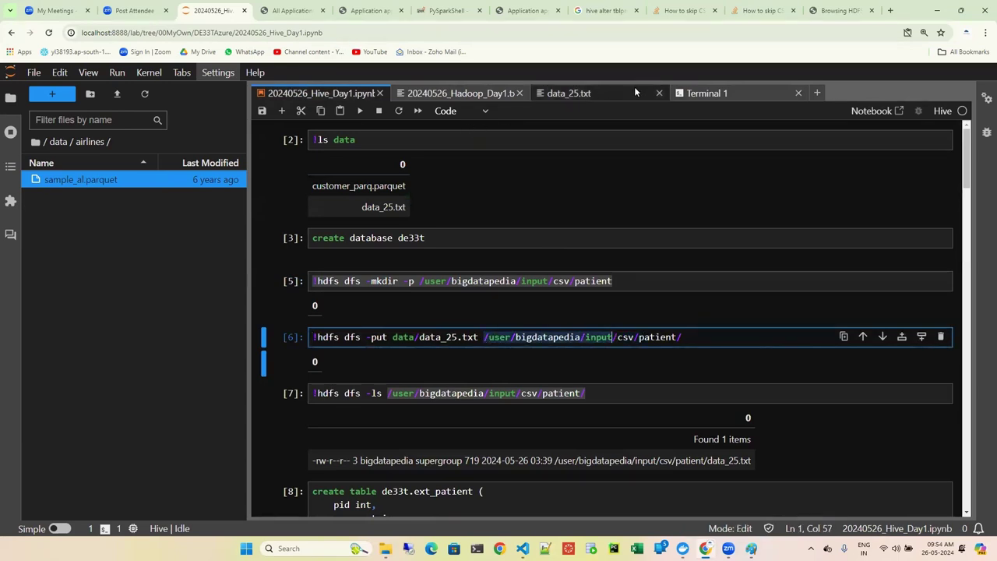
click(707, 92)
text(/user/bigdatapedia/input)
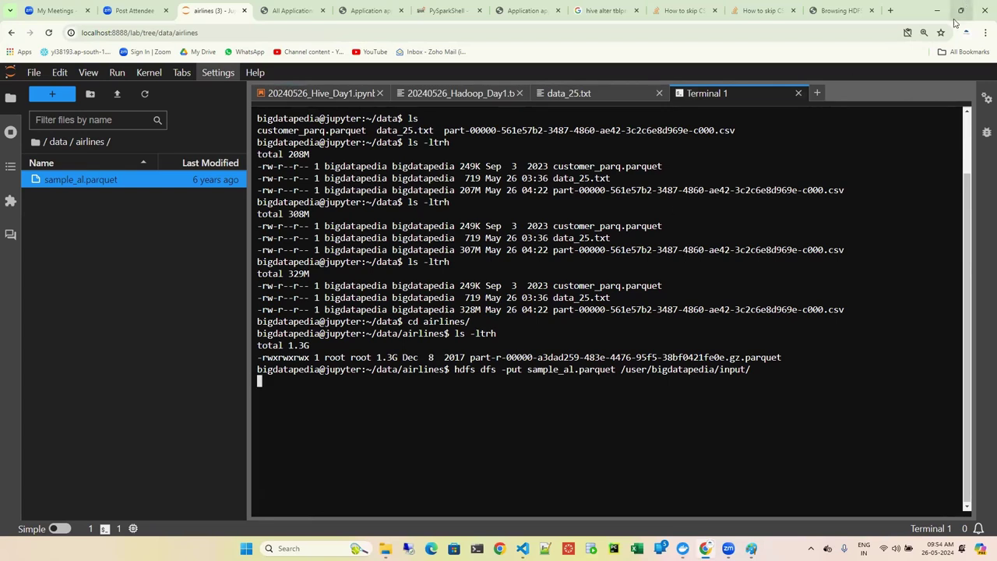
- Switch to the Hadoop Browse Directory page and list the contents of /user/bigdatapedia/input/
click(838, 11)
click(667, 102)
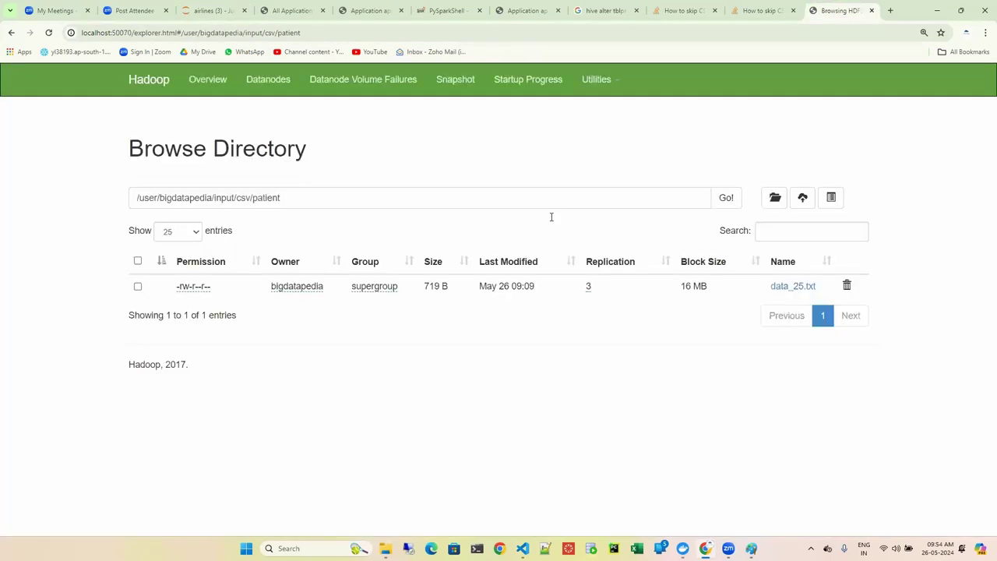
drag(238, 200, 325, 192)
key(BackSpace)
key(Return)
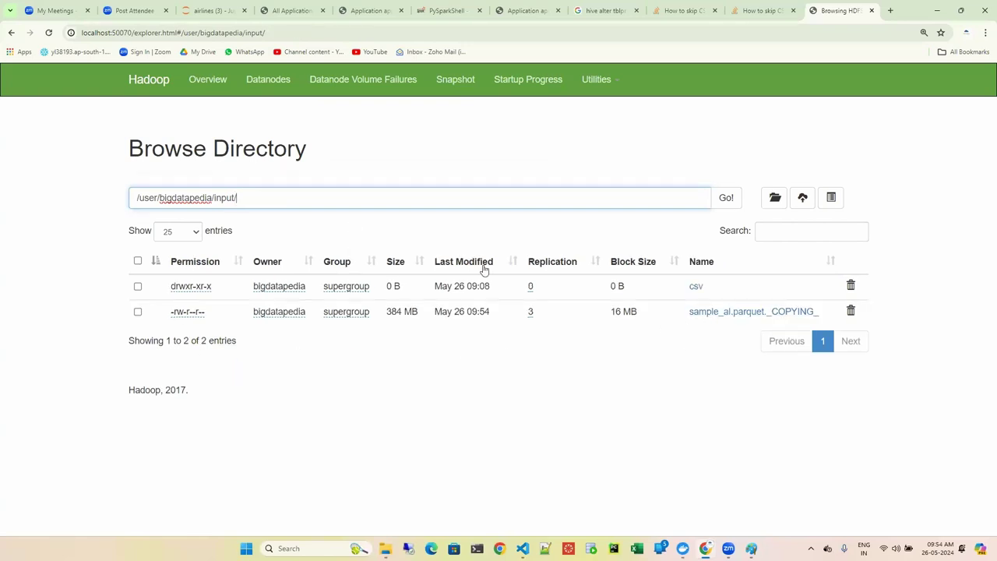
- Reload the /user/bigdatapedia/input/ listing repeatedly until the sample_al.parquet copy finishes, and check the file's size
click(726, 199)
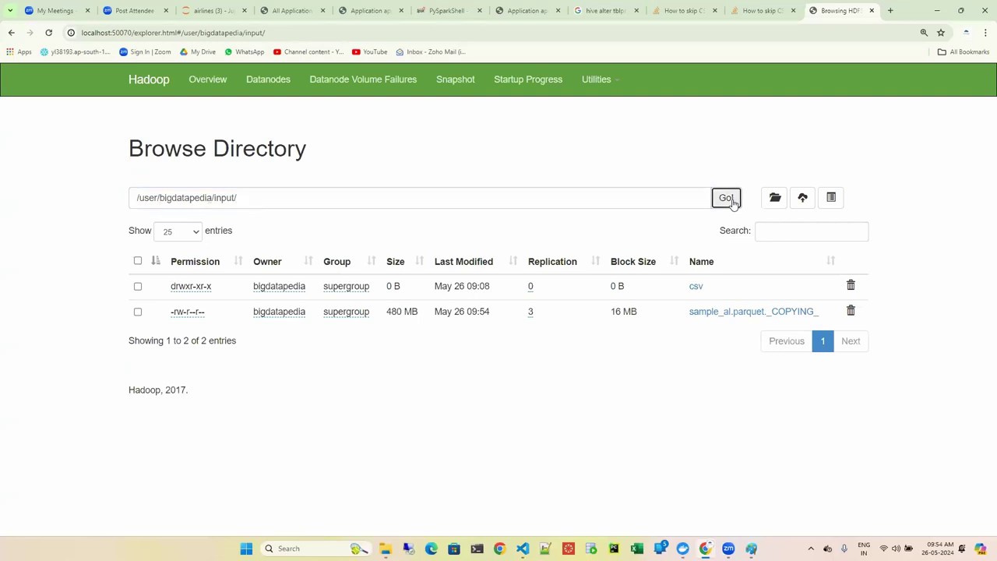
click(732, 201)
click(732, 201)
click(725, 199)
click(734, 201)
click(734, 201)
click(734, 202)
click(732, 201)
click(733, 201)
click(734, 201)
click(734, 201)
click(734, 201)
click(734, 202)
click(734, 201)
click(735, 201)
click(734, 201)
click(734, 201)
click(734, 201)
click(734, 201)
click(734, 201)
click(732, 202)
click(732, 201)
click(732, 201)
click(732, 201)
click(732, 201)
click(733, 201)
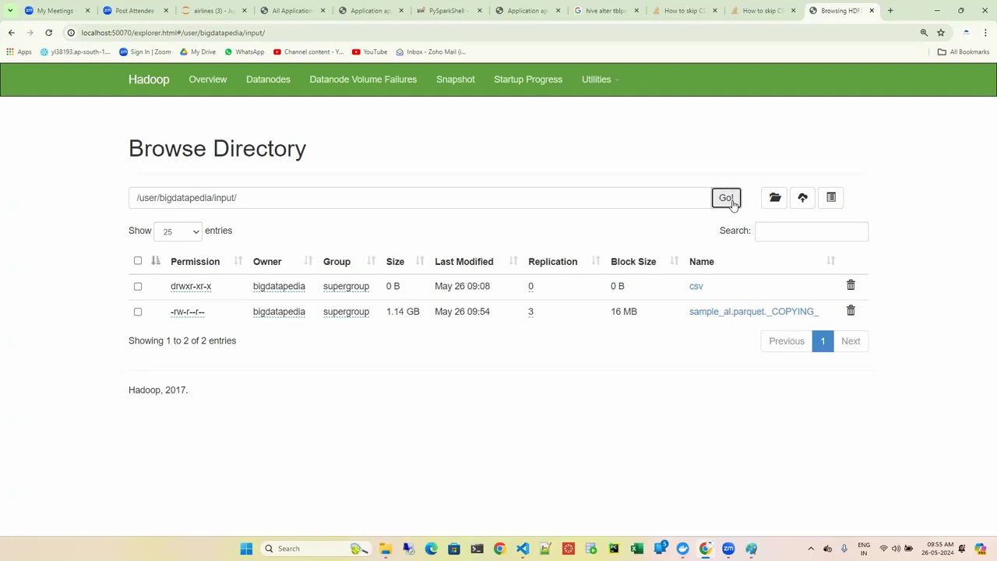
click(732, 201)
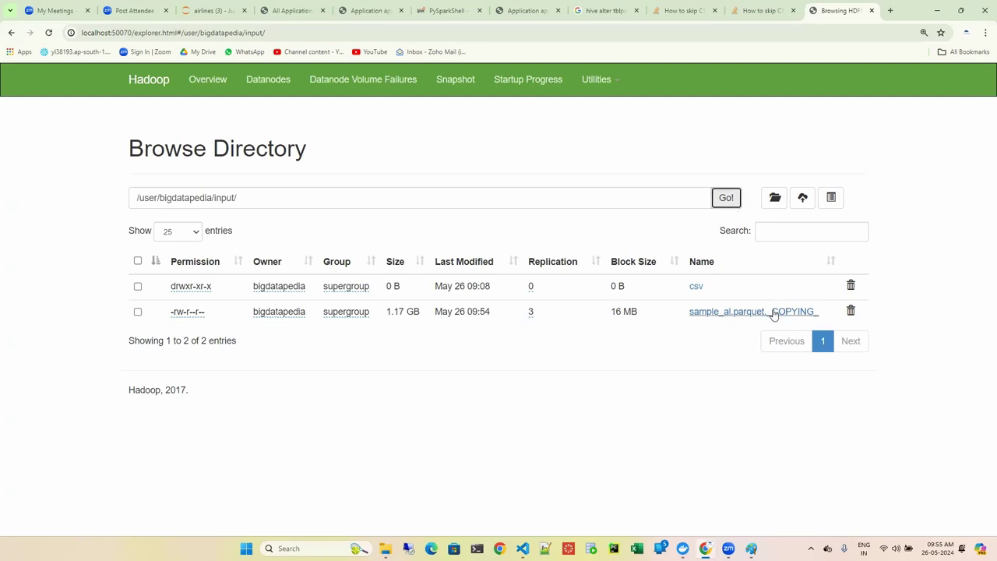
click(722, 200)
click(722, 201)
click(721, 200)
click(721, 200)
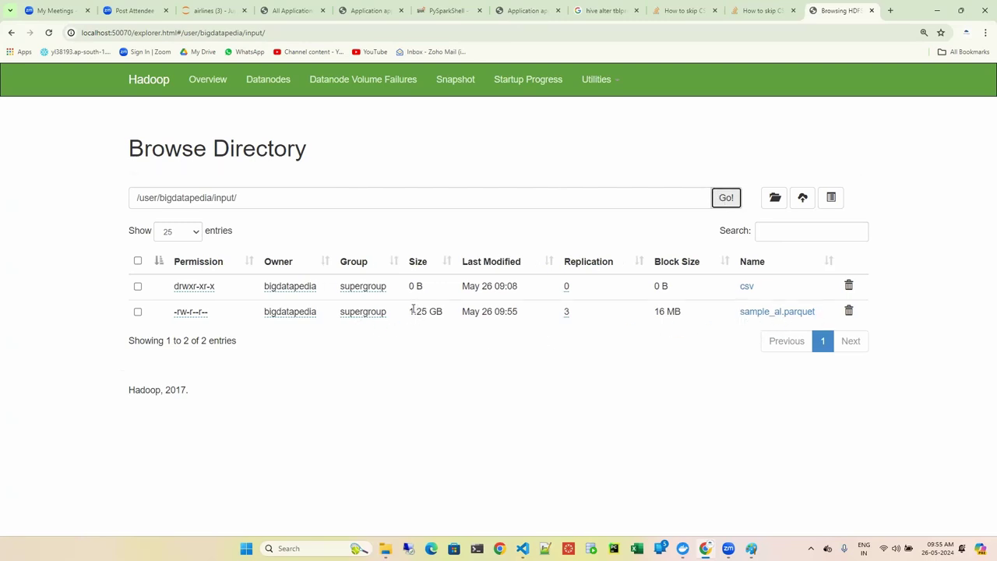
drag(413, 311, 440, 312)
click(448, 353)
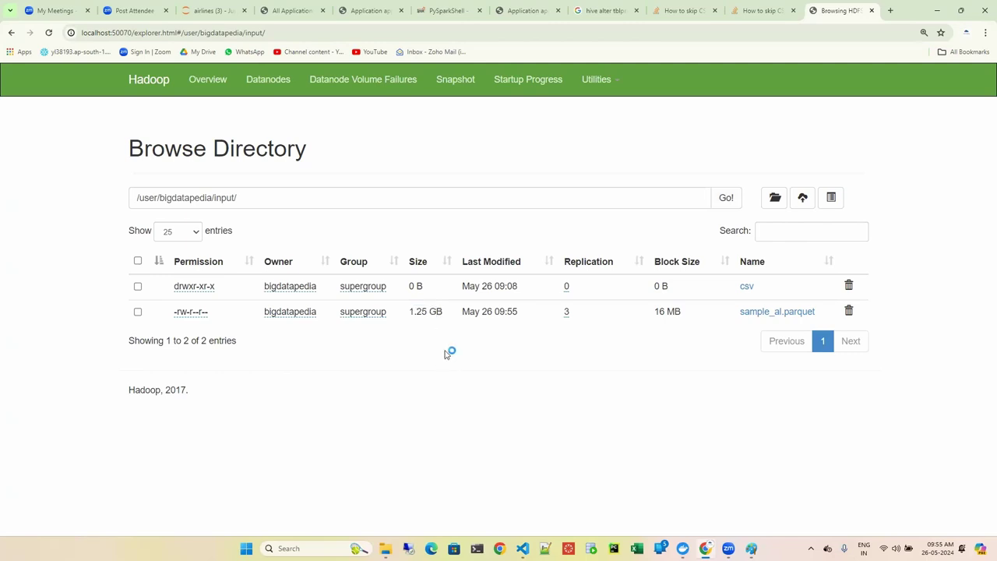
- Open the file information for sample_al.parquet and check which datanodes hold Block 1
click(765, 313)
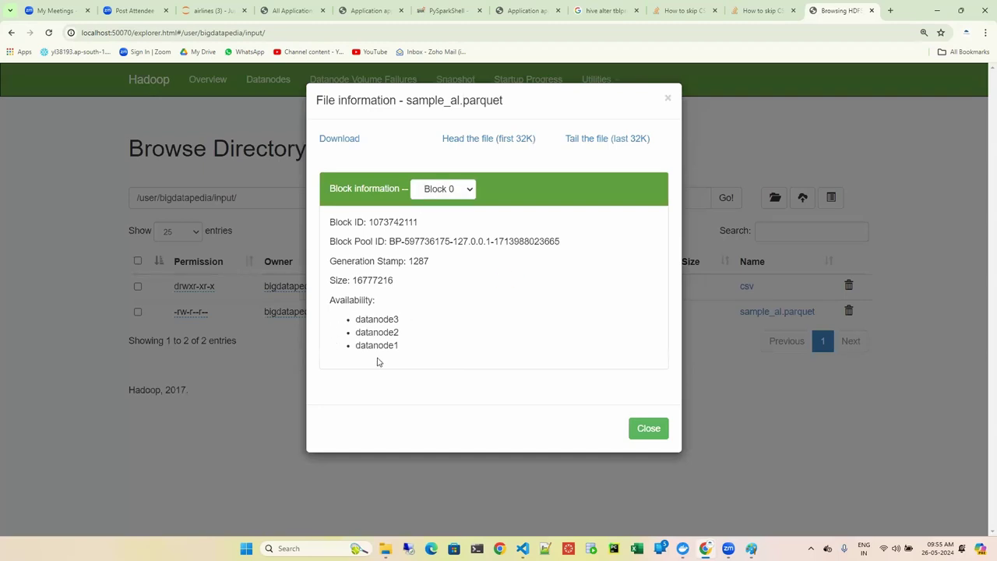
click(449, 188)
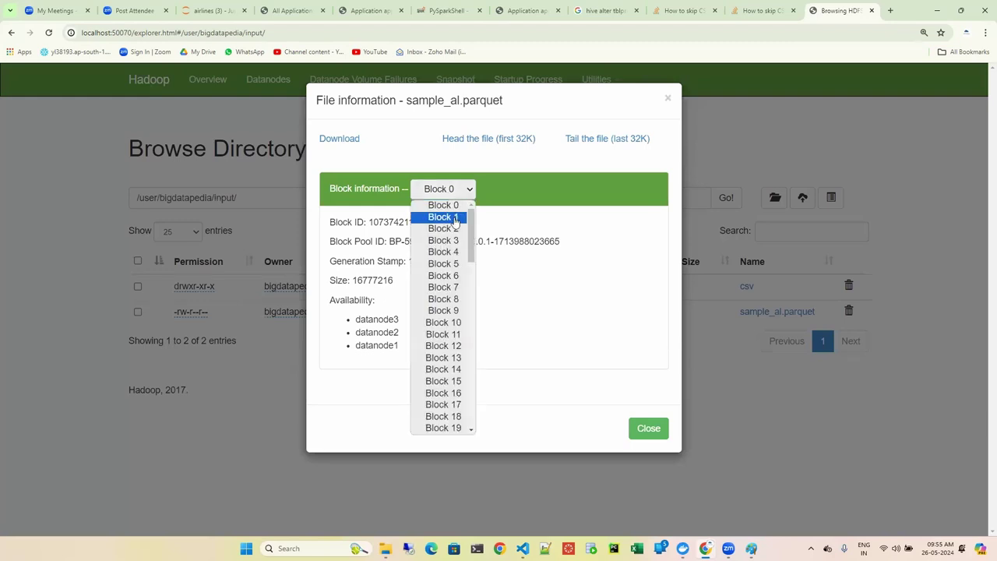
click(456, 219)
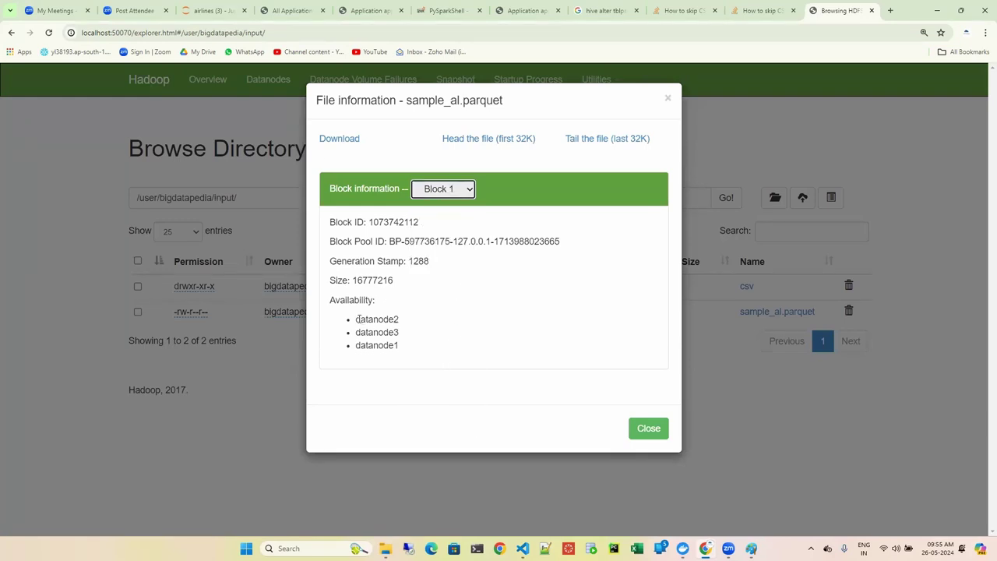
drag(358, 320, 407, 321)
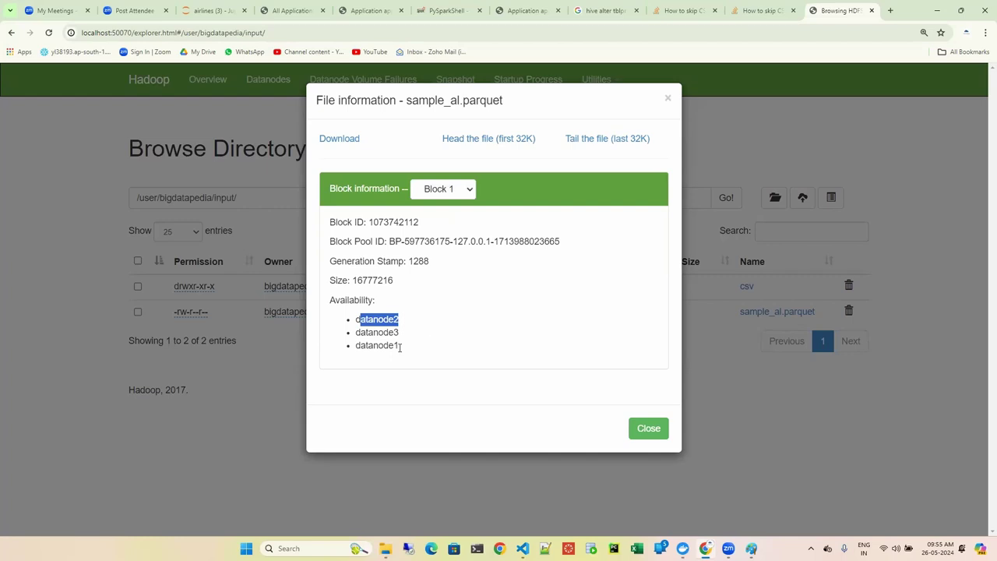
- Look through the full block list, select Block 49 and examine its datanodes, size and generation stamp
click(462, 192)
scroll(445, 308, down, 9)
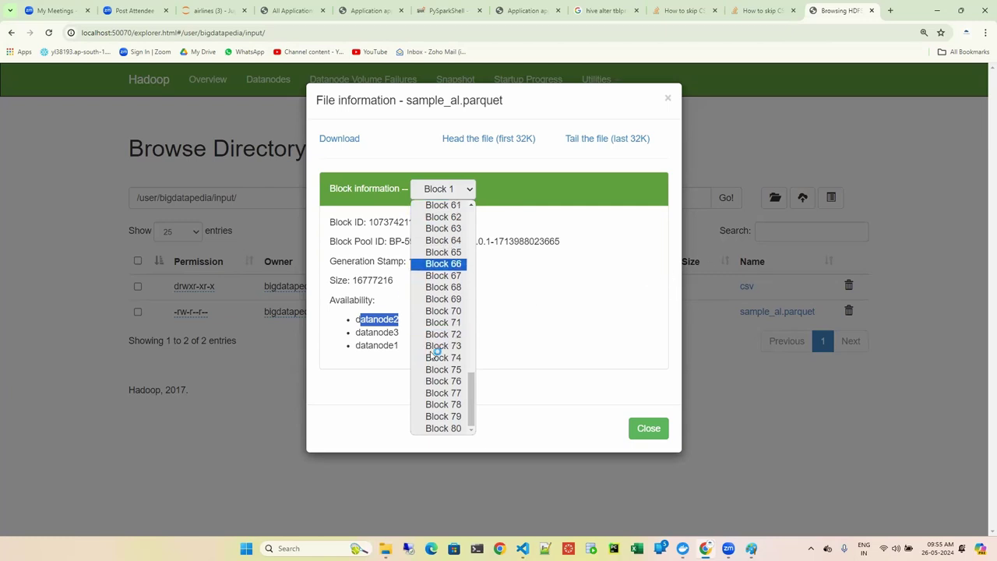
scroll(443, 269, up, 3)
click(443, 269)
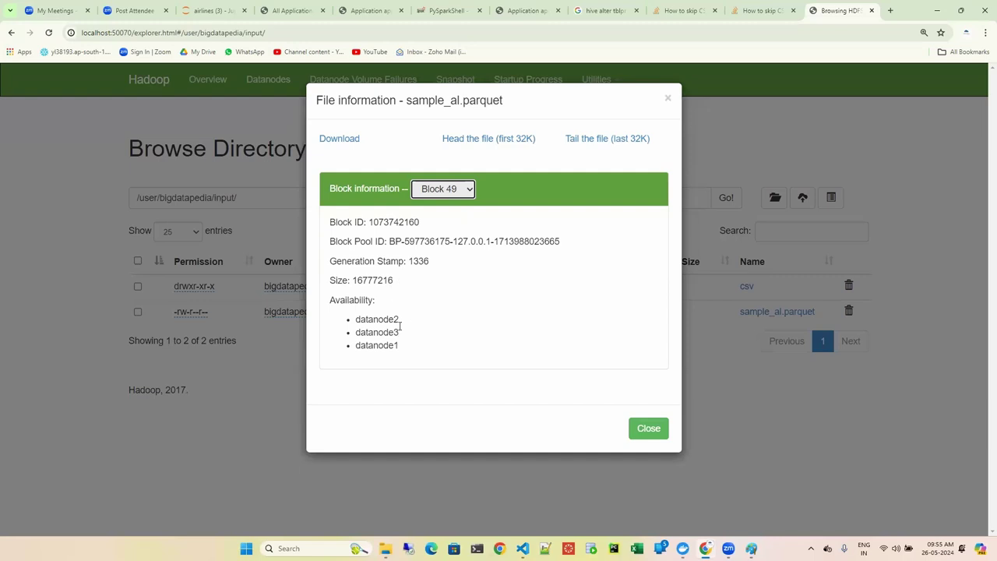
drag(357, 320, 404, 322)
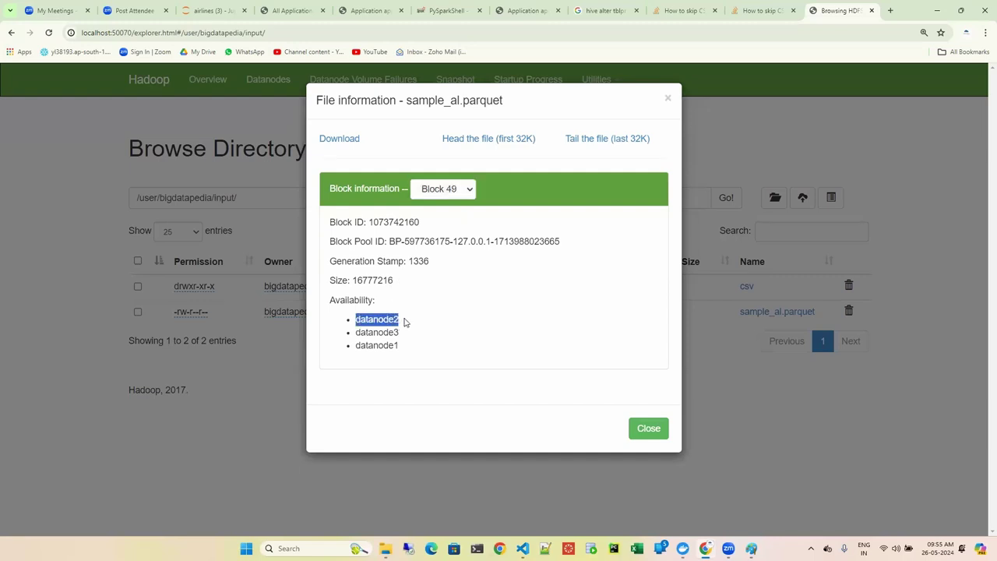
double_click(355, 279)
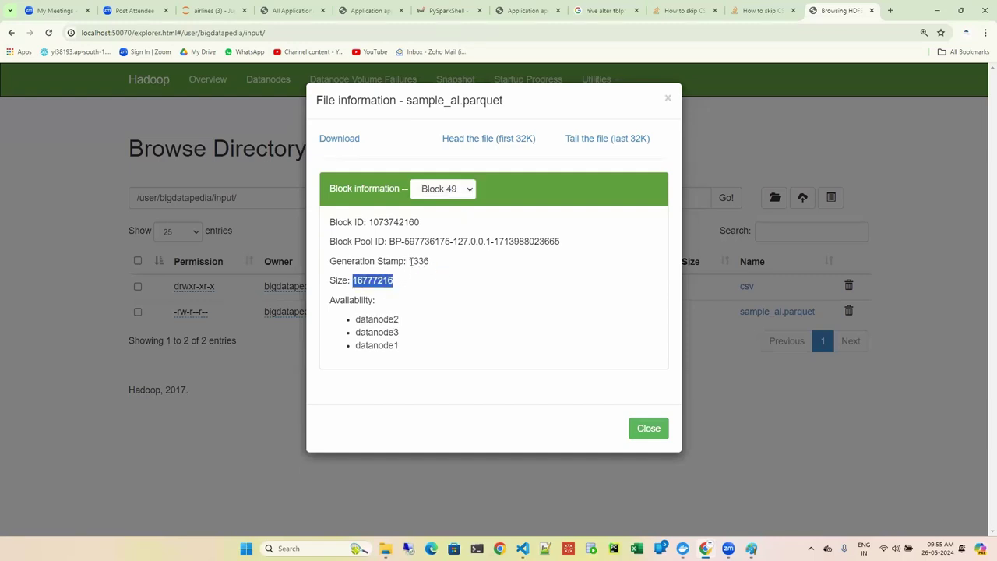
drag(410, 262, 429, 262)
- View the details of Block 36 and Block 19, examining Block 19's block ID and generation stamp
click(452, 188)
click(441, 283)
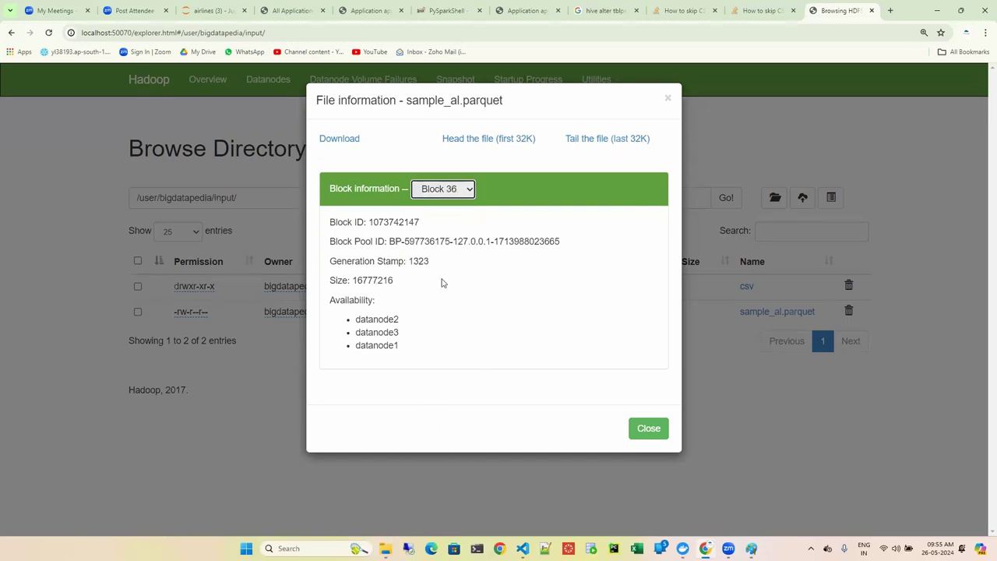
click(452, 189)
click(450, 228)
drag(370, 222, 450, 232)
drag(409, 261, 502, 250)
click(469, 208)
- View Block 4 and Block 5 in turn and compare their block IDs
click(455, 196)
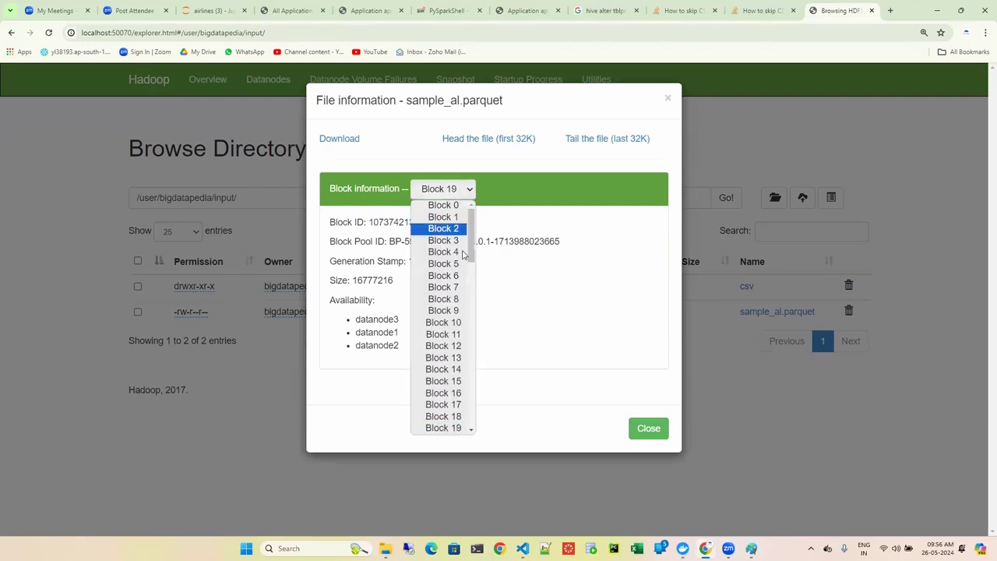
click(449, 254)
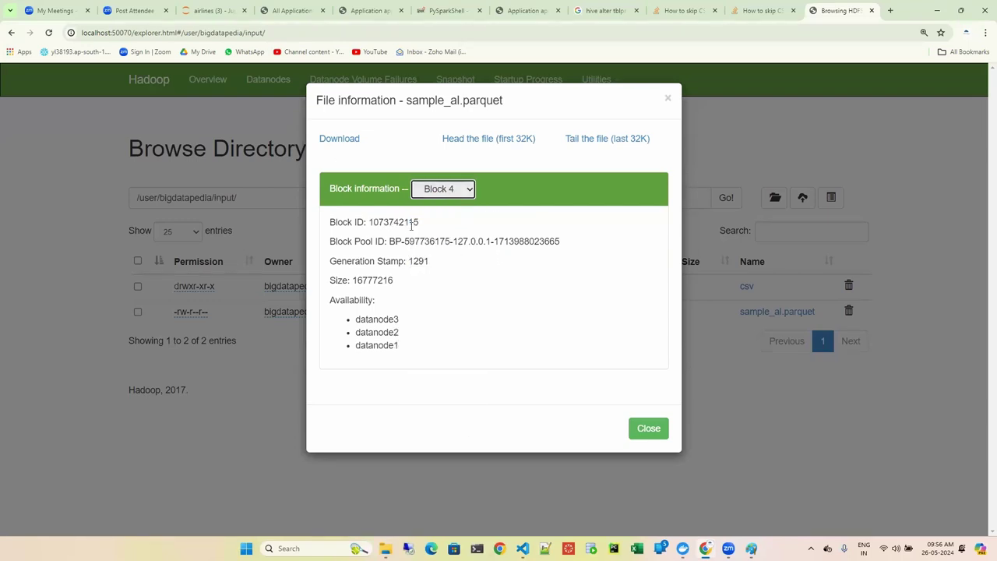
drag(407, 223, 448, 228)
click(461, 191)
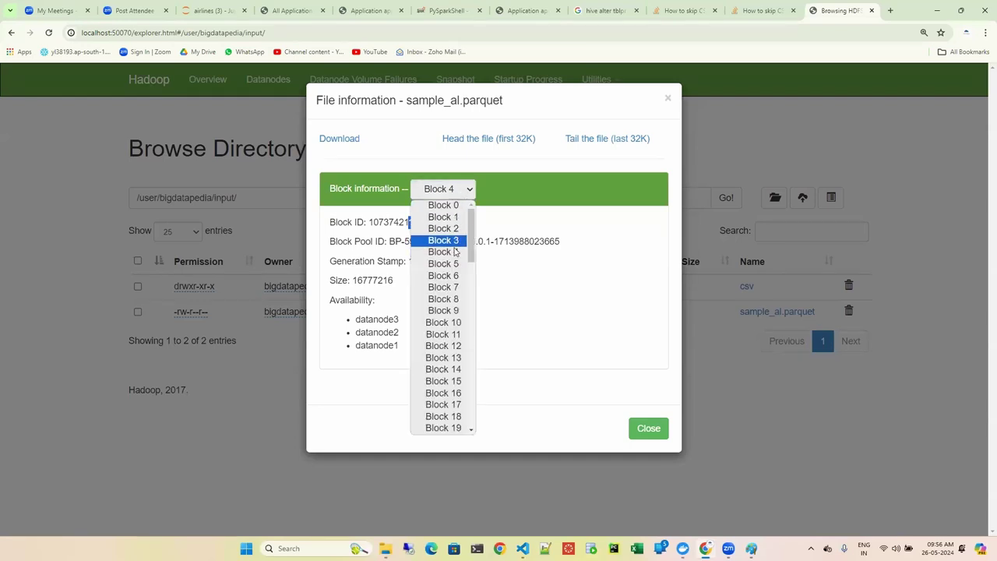
click(455, 266)
drag(403, 224, 450, 226)
- Select Block 10 and examine its block ID
click(449, 192)
click(458, 326)
drag(369, 223, 420, 222)
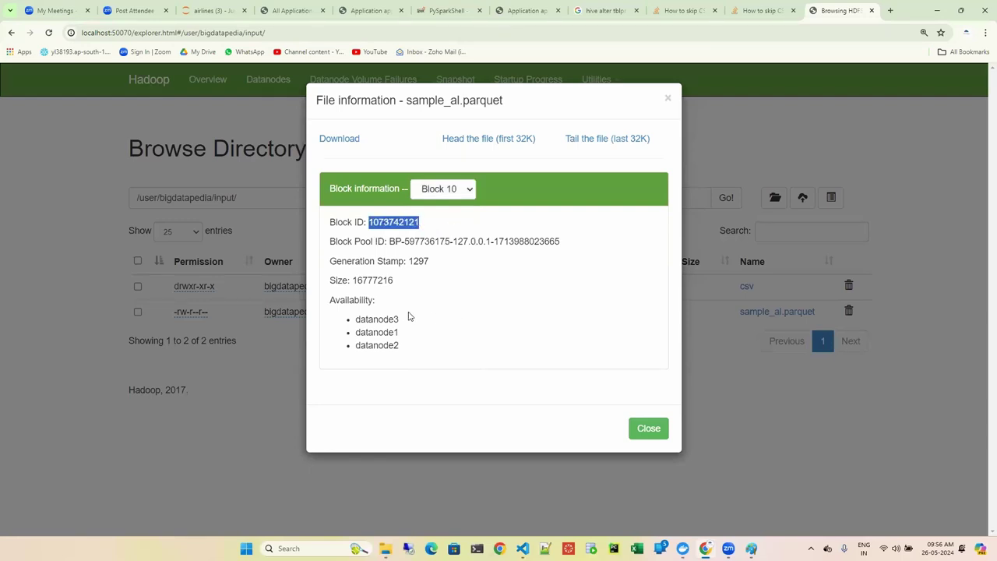